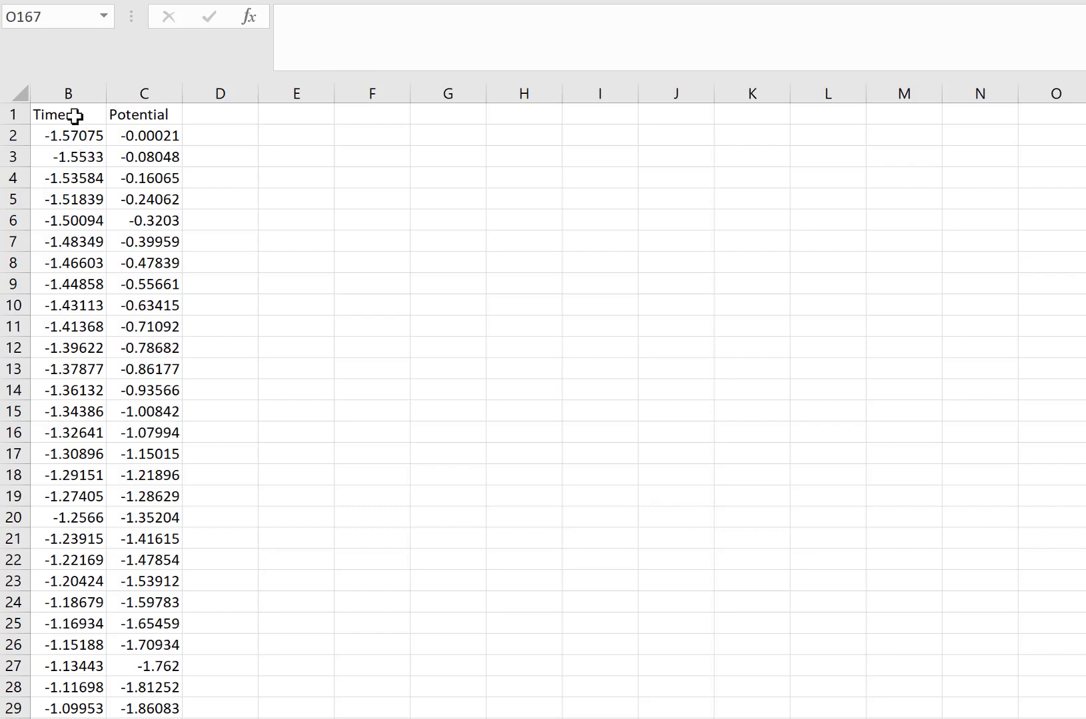
# - Plot the Time and Potential data in B1:C181 as a markers-only scatter chart and place it just beside the data columns
pyautogui.moveTo(75, 116); pyautogui.dragTo(176, 626)
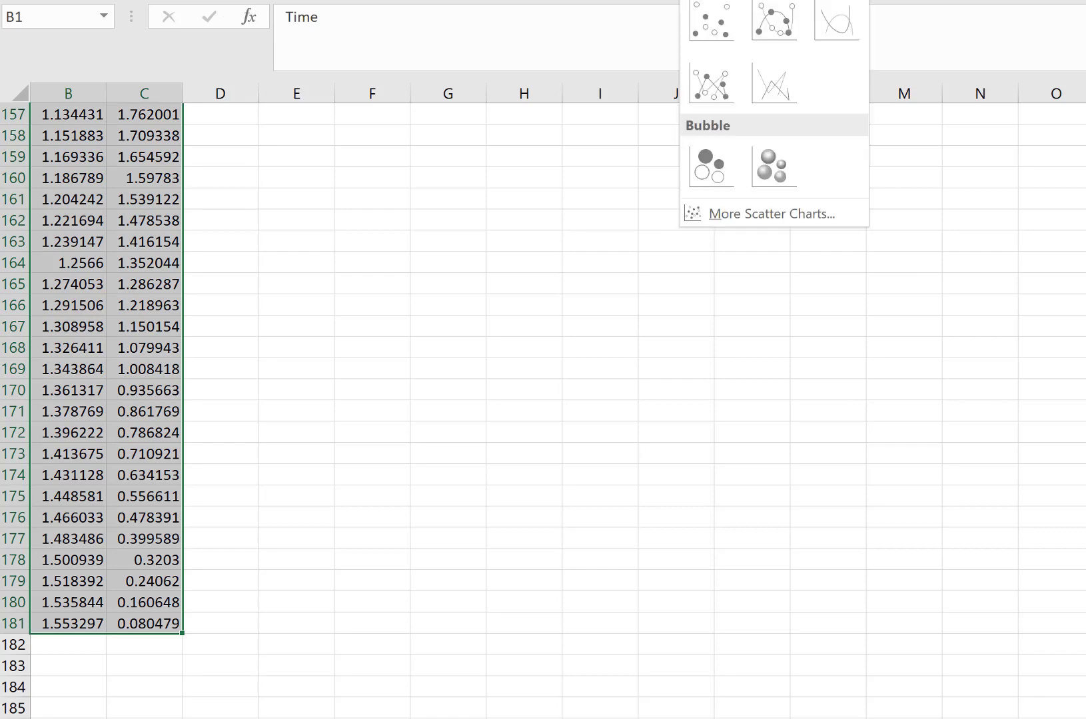
pyautogui.click(721, 26)
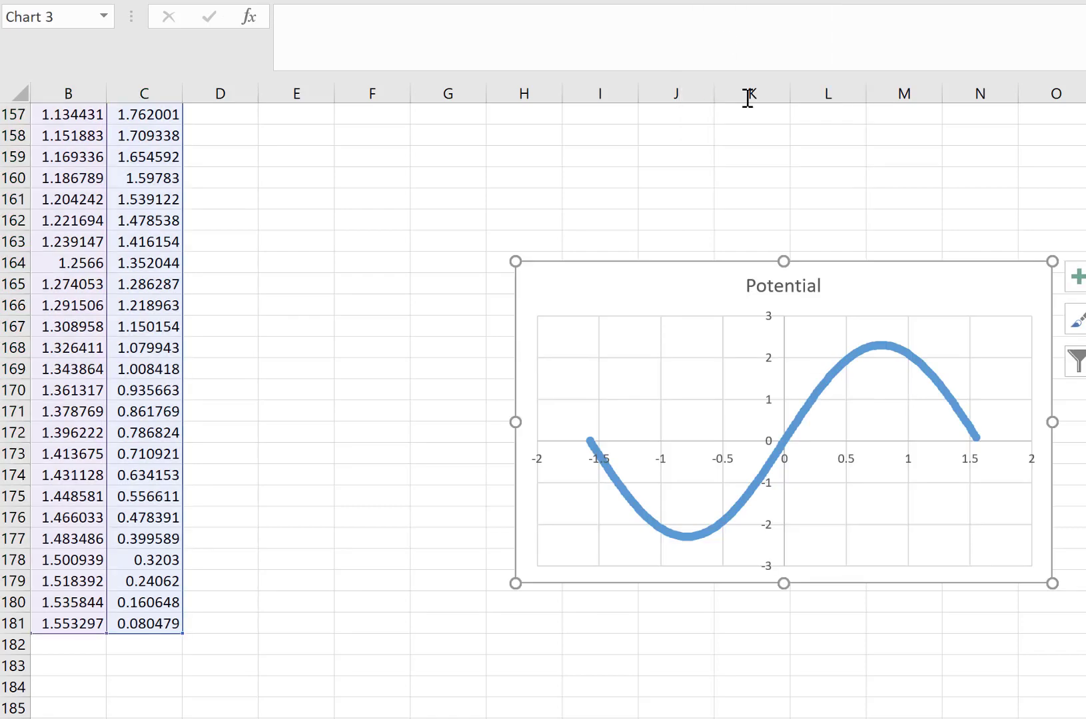
pyautogui.moveTo(873, 266)
pyautogui.mouseDown()
pyautogui.moveTo(691, 205)
pyautogui.moveTo(618, 118)
pyautogui.moveTo(617, 137)
pyautogui.mouseUp()
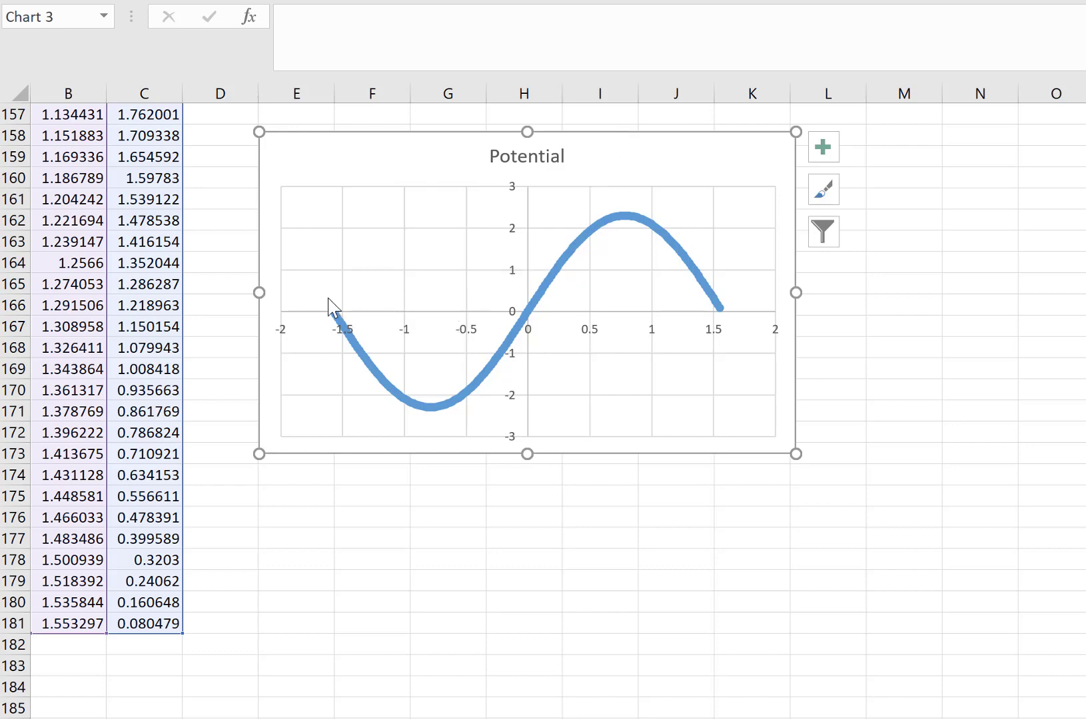
pyautogui.moveTo(333, 311)
pyautogui.moveTo(493, 250); pyautogui.dragTo(487, 246)
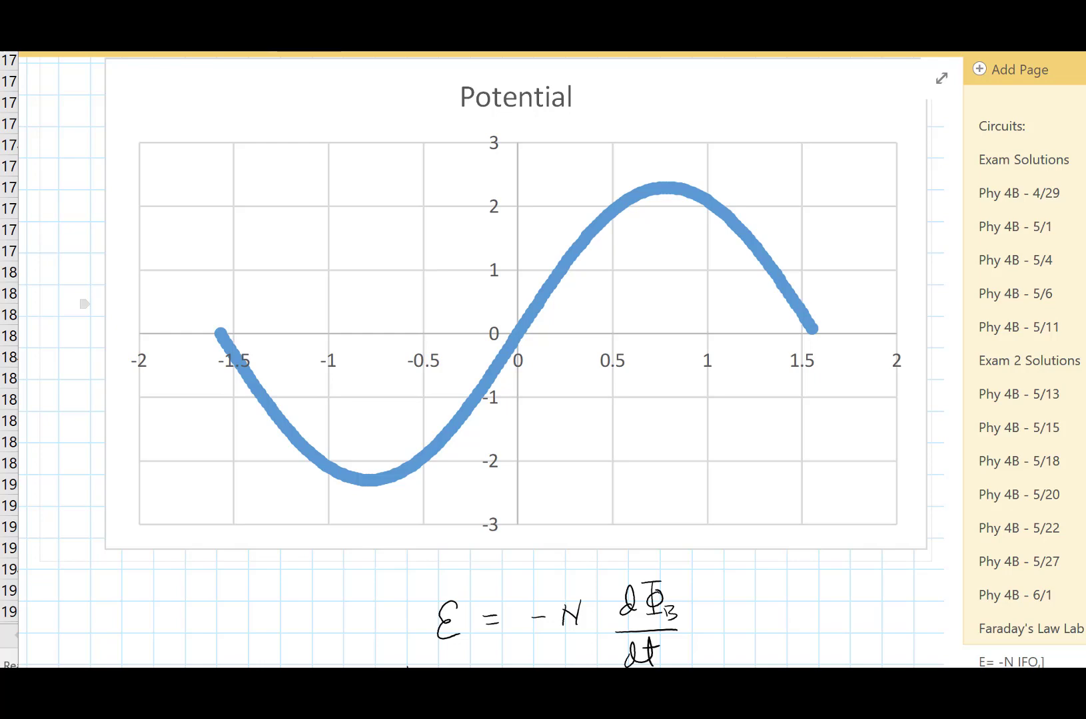
pyautogui.scroll(-3, 479, 360)
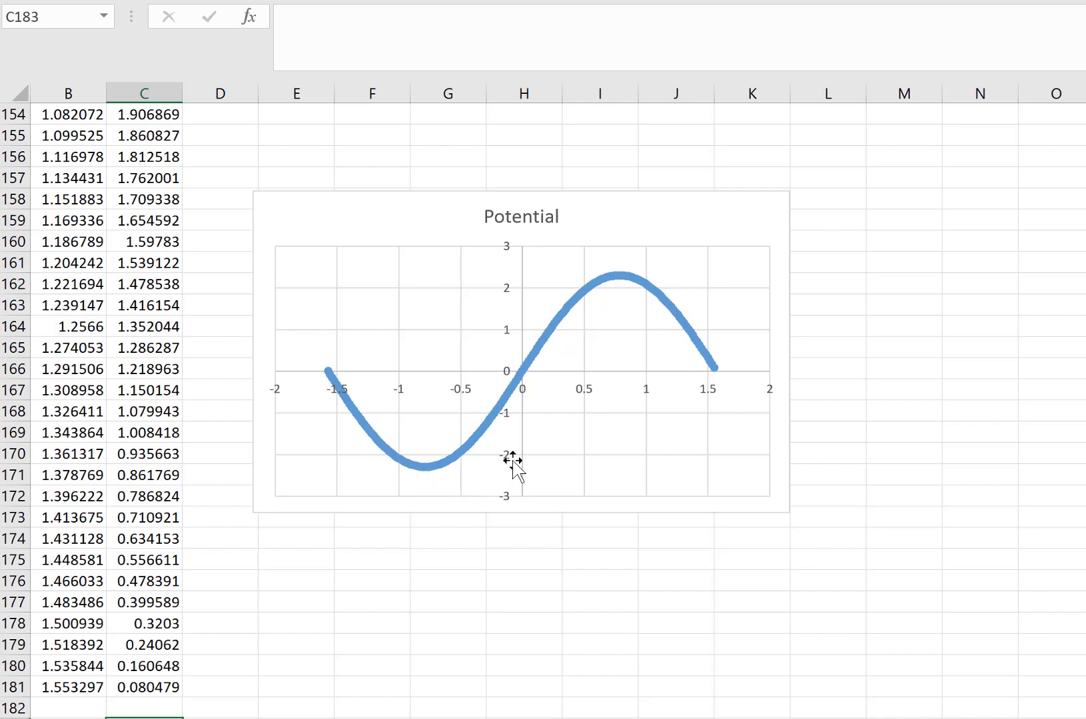
# - Calculate the maximum potential in cell C183 with the formula =max(C2:C181)
pyautogui.scroll(-5, 513, 461)
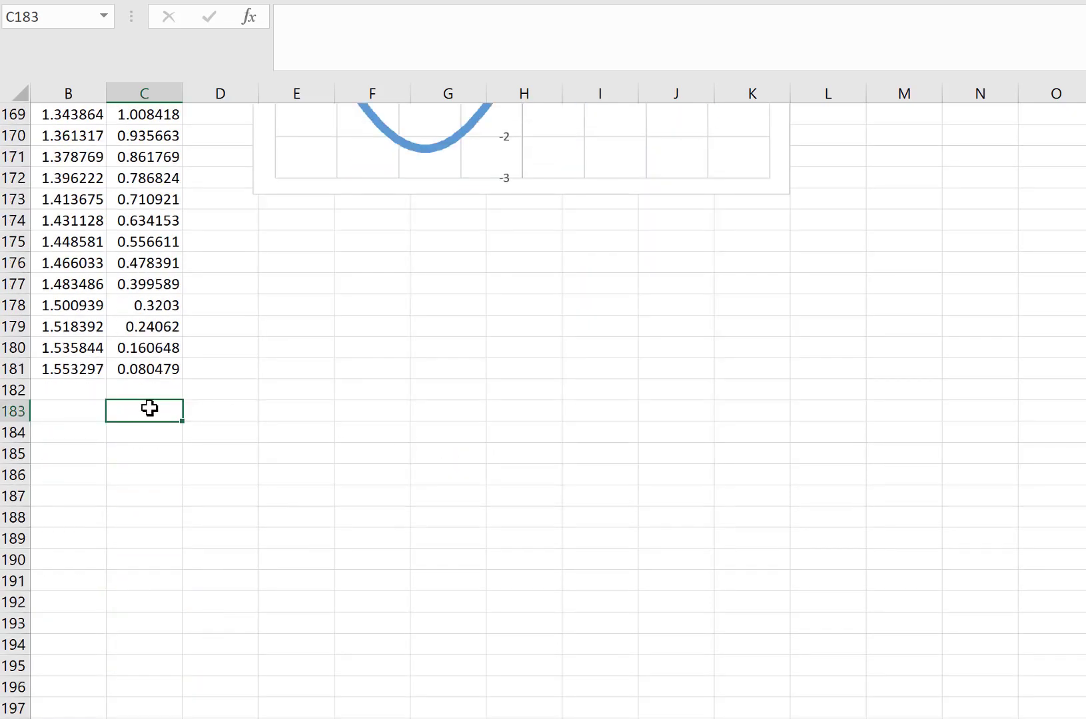
pyautogui.write('=')
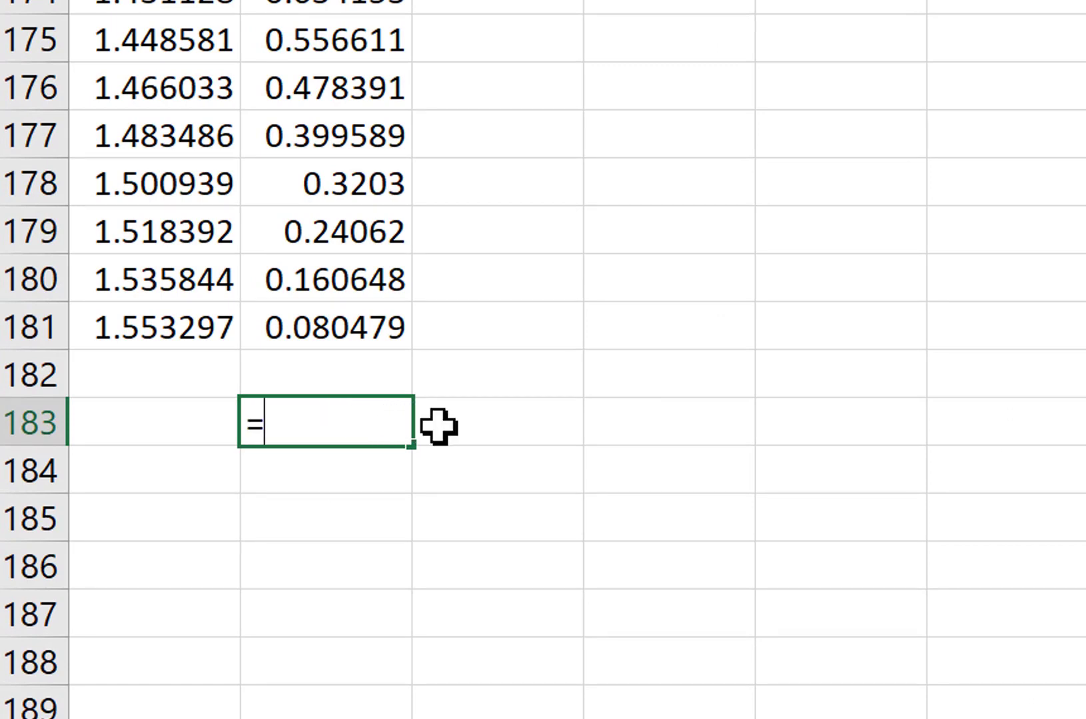
pyautogui.write('m')
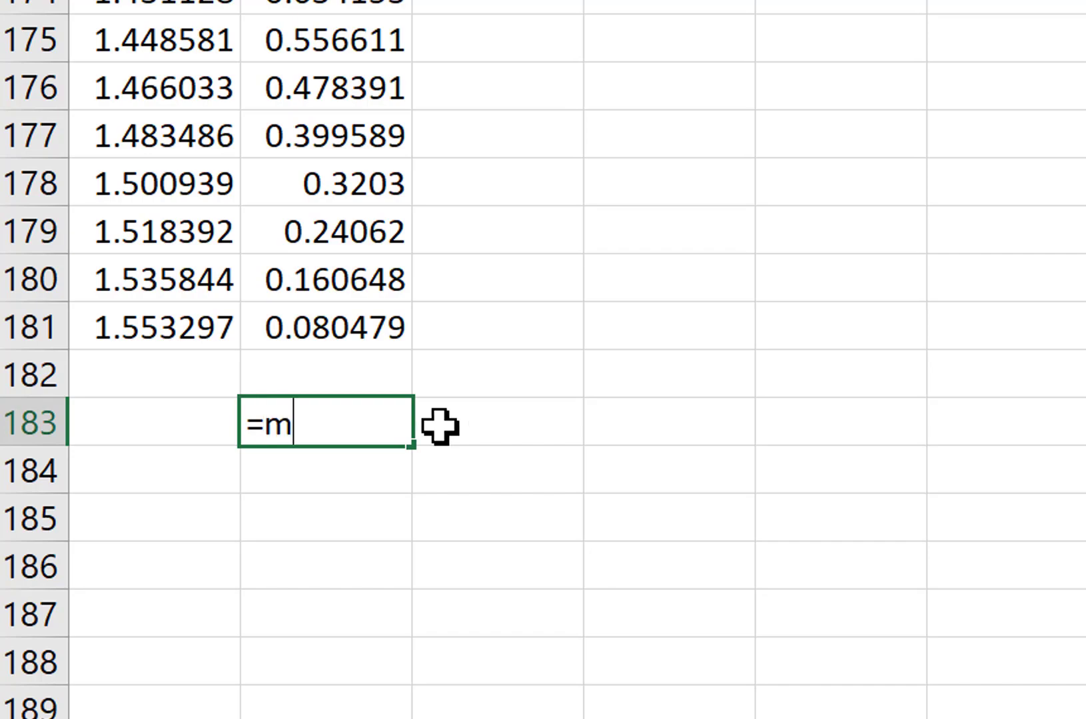
pyautogui.write('ax')
pyautogui.scroll(-1, 440, 426)
pyautogui.write('(')
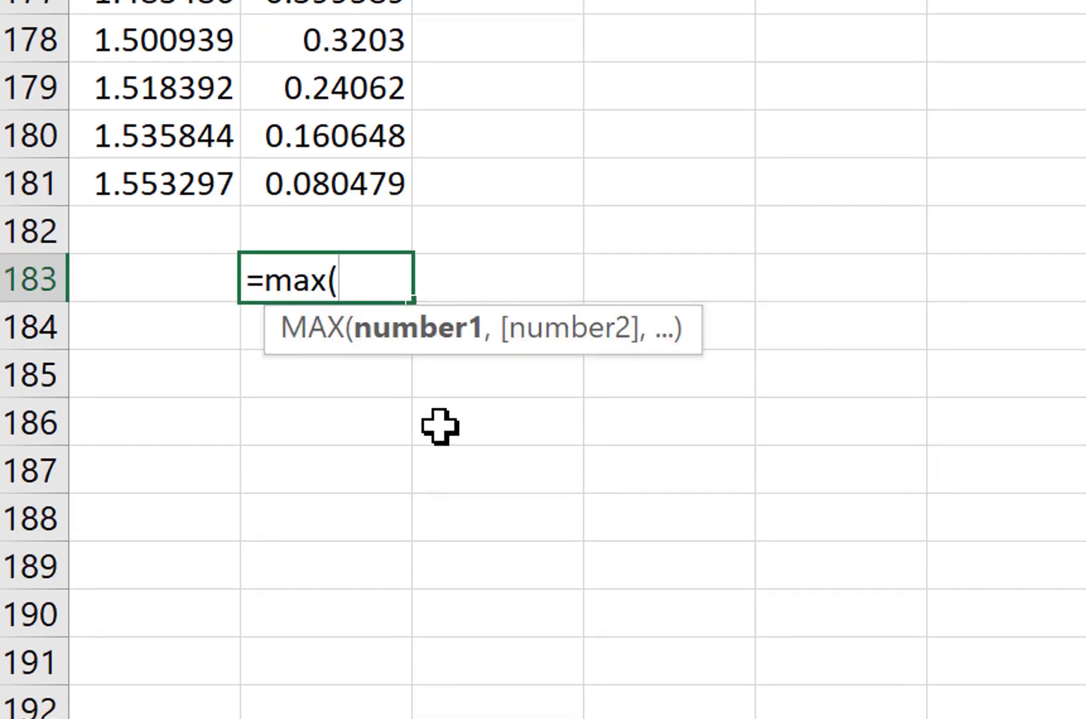
pyautogui.press('Escape')
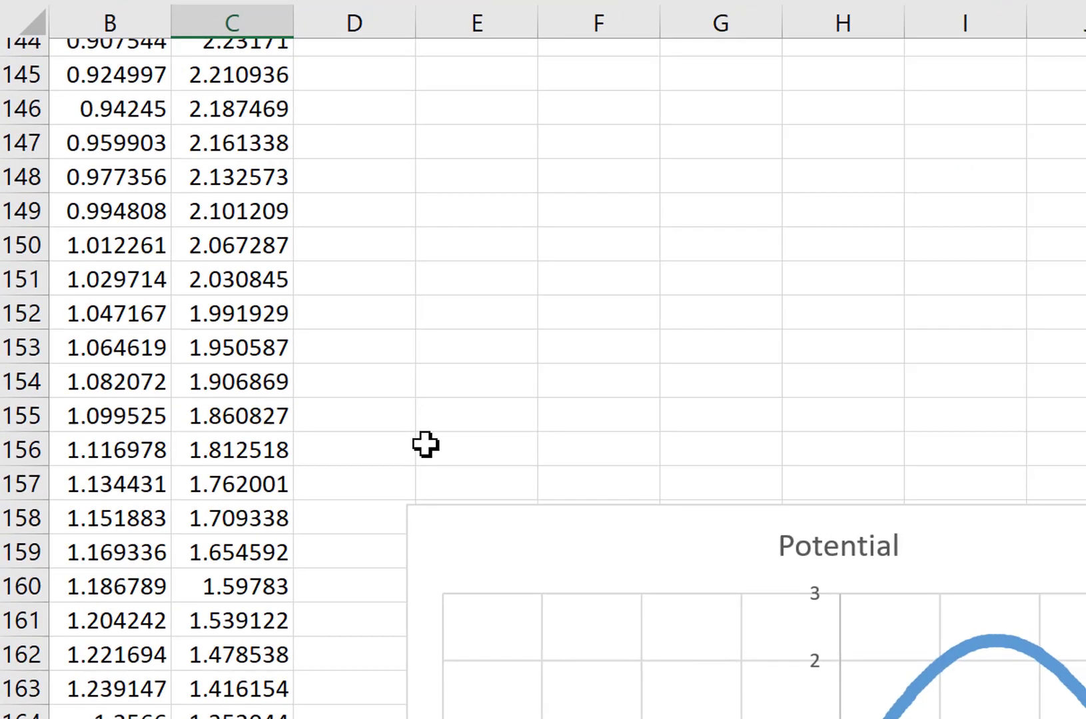
pyautogui.scroll(20, 425, 445)
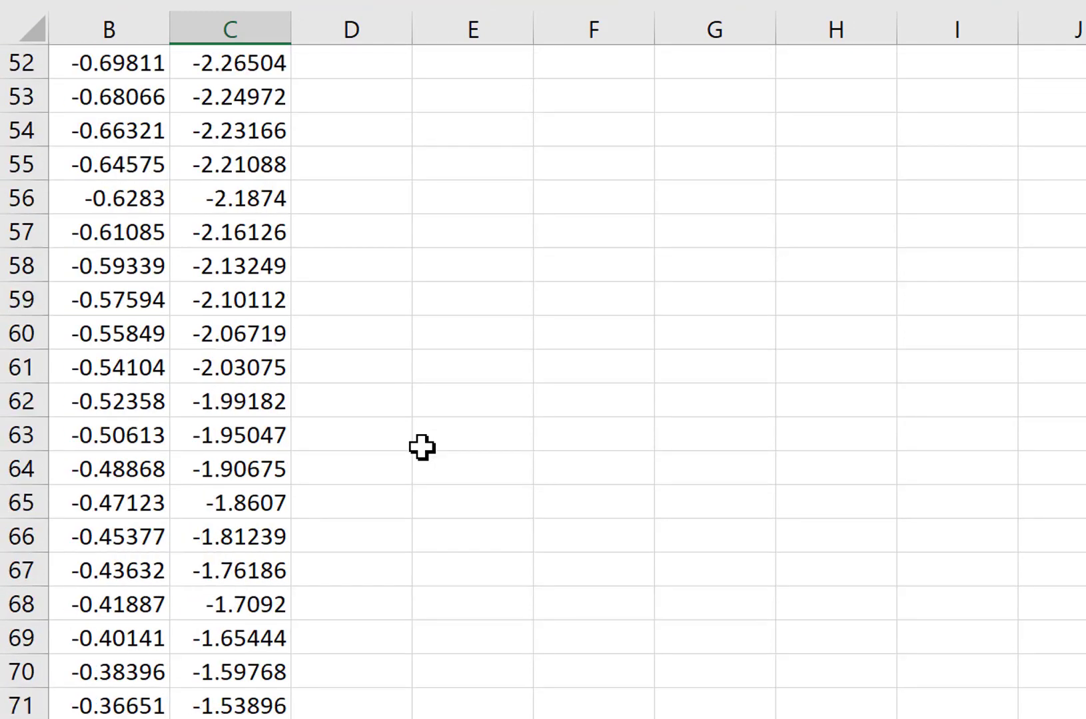
pyautogui.scroll(17, 423, 448)
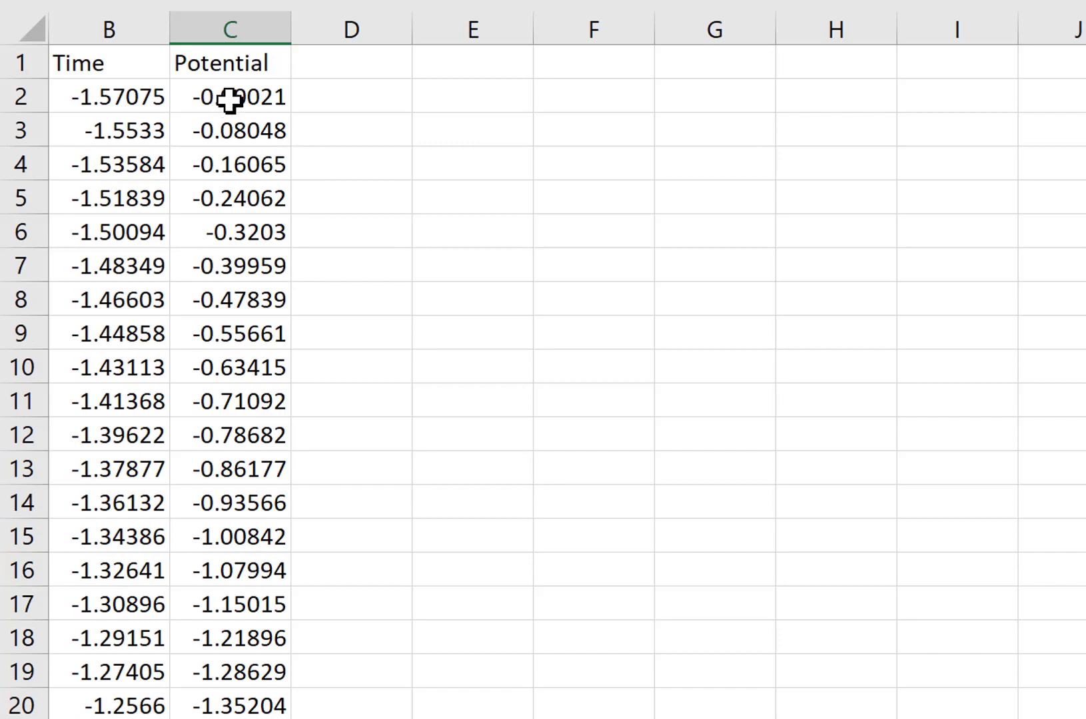
pyautogui.moveTo(229, 98); pyautogui.dragTo(229, 718)
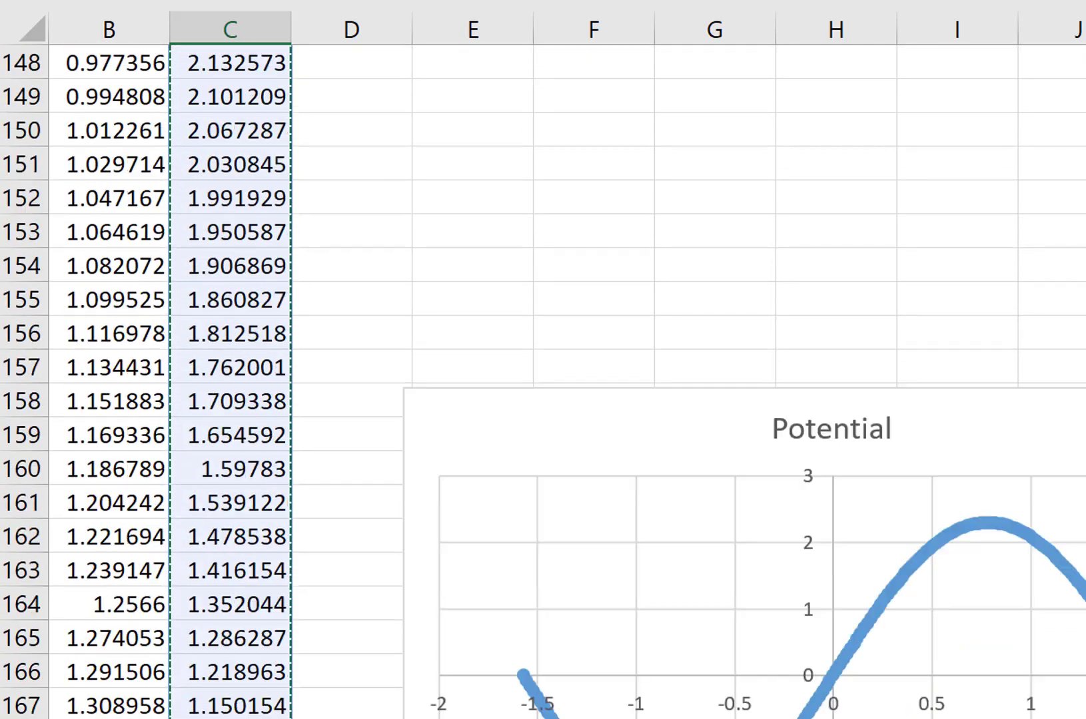
pyautogui.scroll(-3, 543, 381)
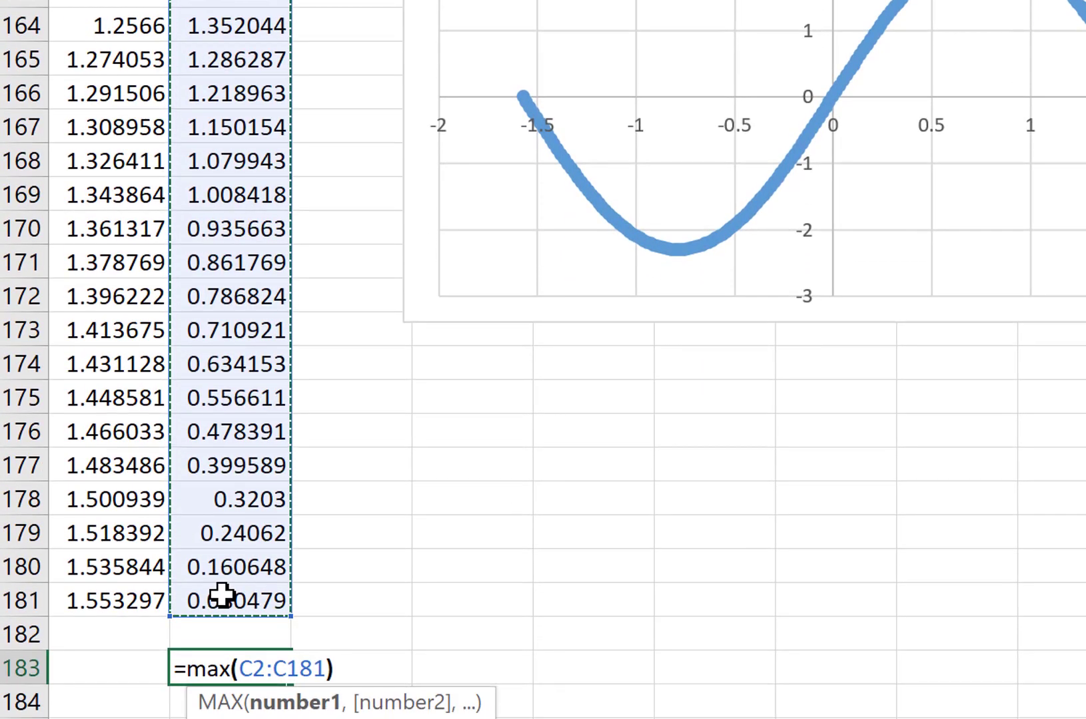
pyautogui.scroll(-3, 365, 620)
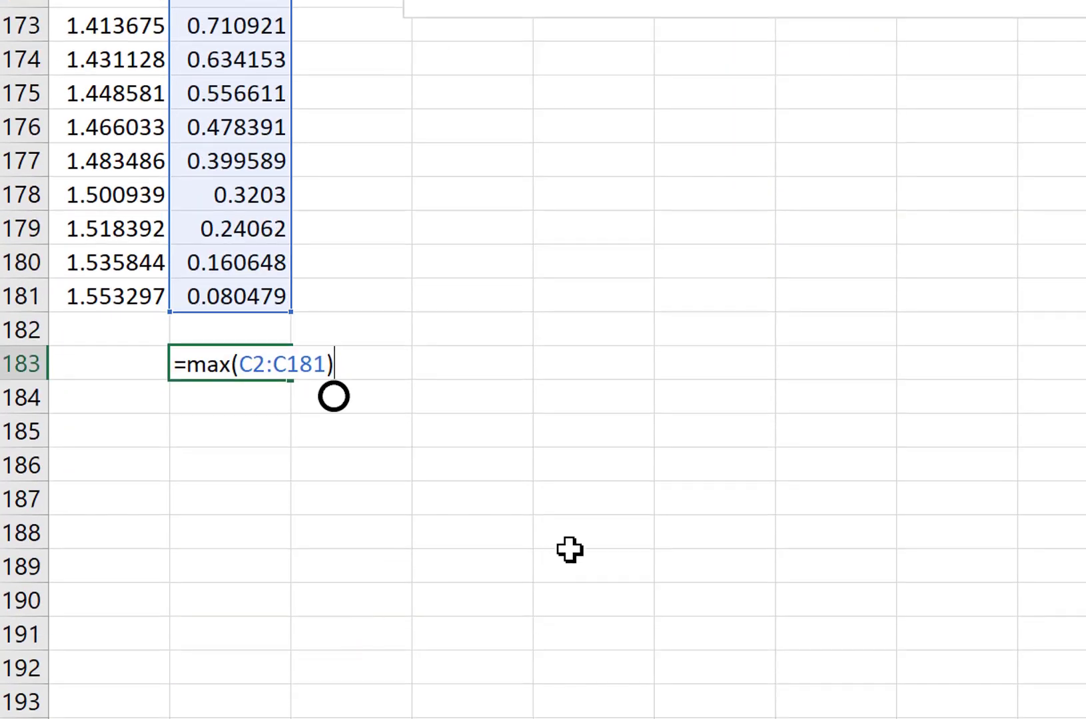
pyautogui.press('Return')
pyautogui.press('Down')
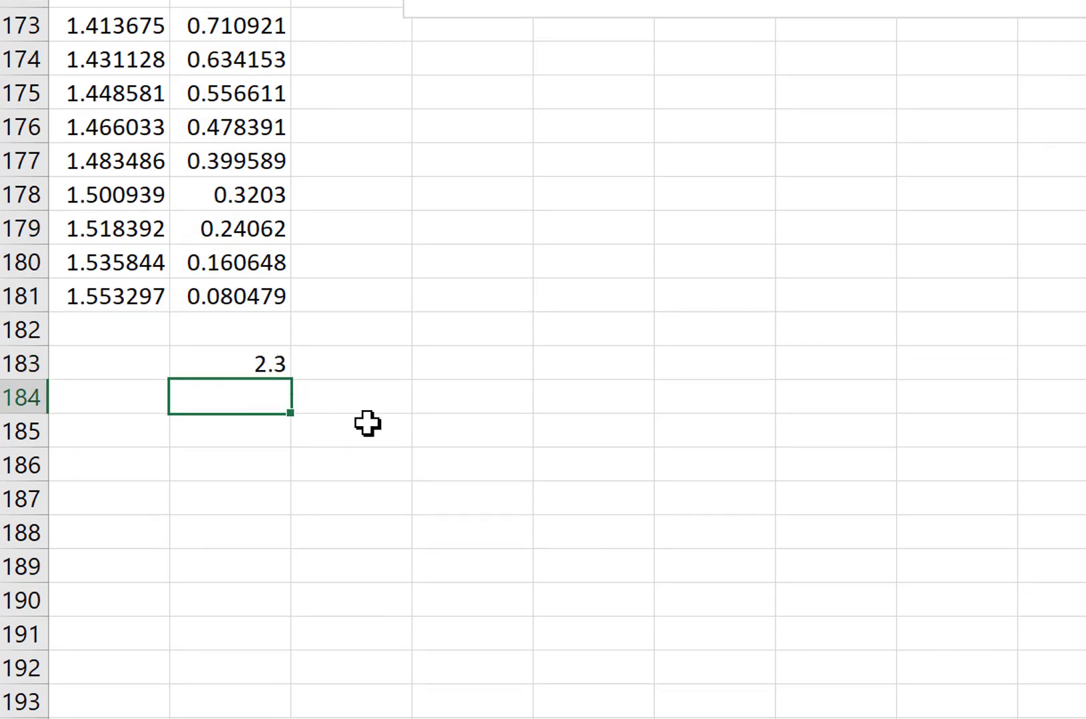
# - Calculate the minimum potential in cell C184 with the formula =min(C2:C181)
pyautogui.write('=min')
pyautogui.scroll(-1, 368, 423)
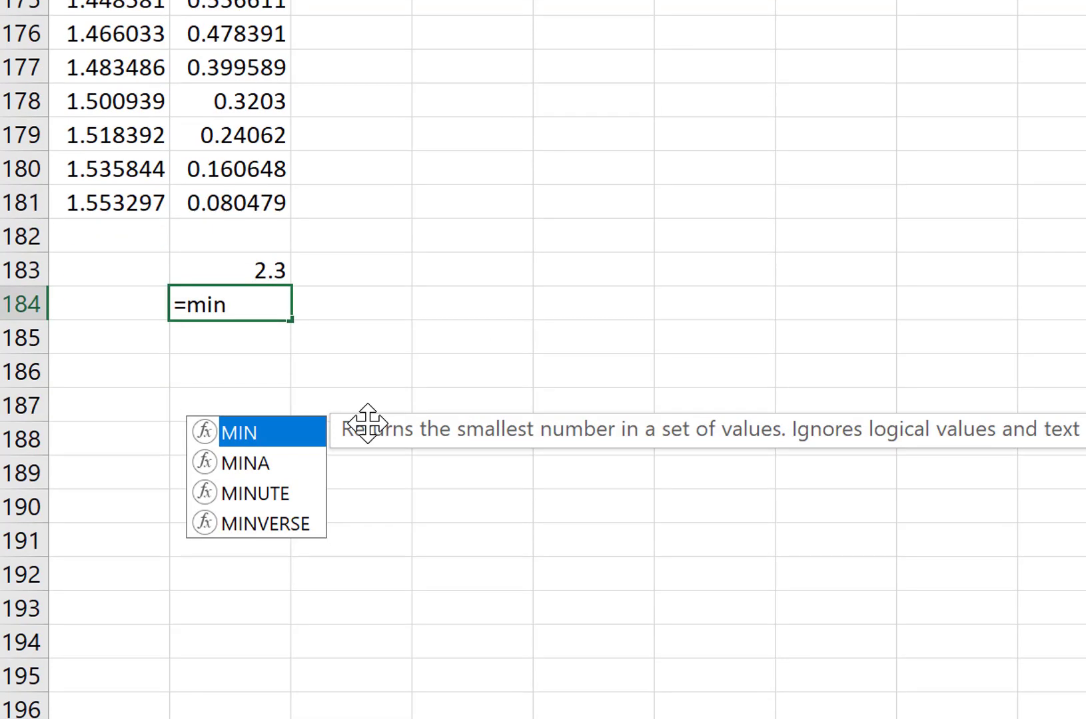
pyautogui.write('(')
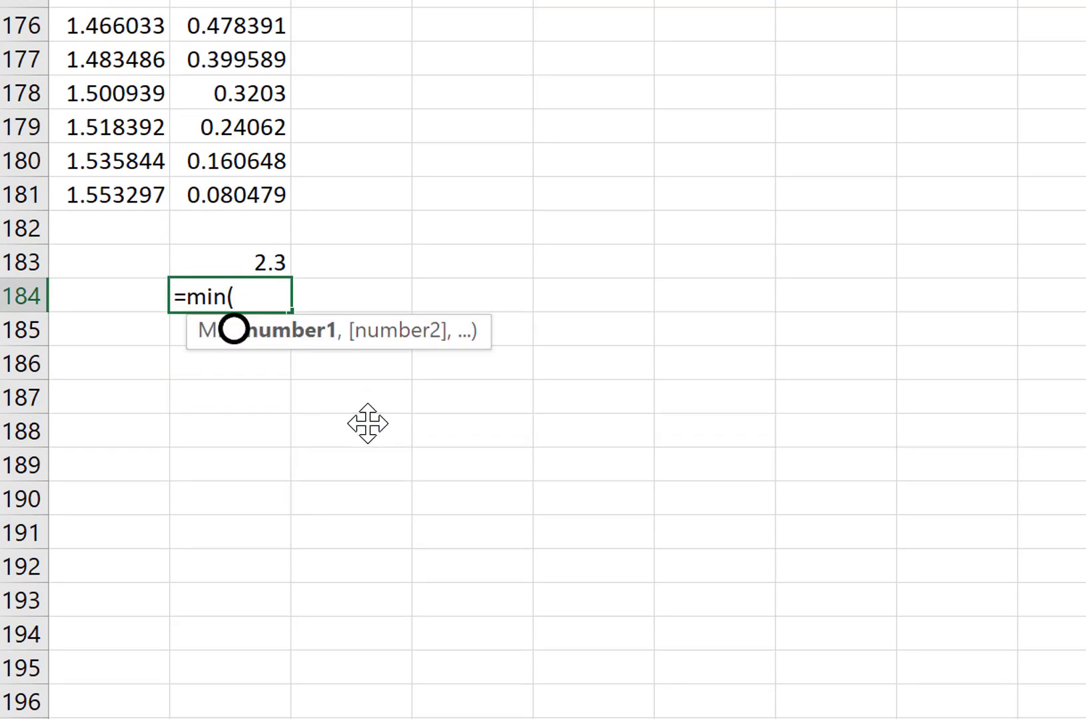
pyautogui.write('C')
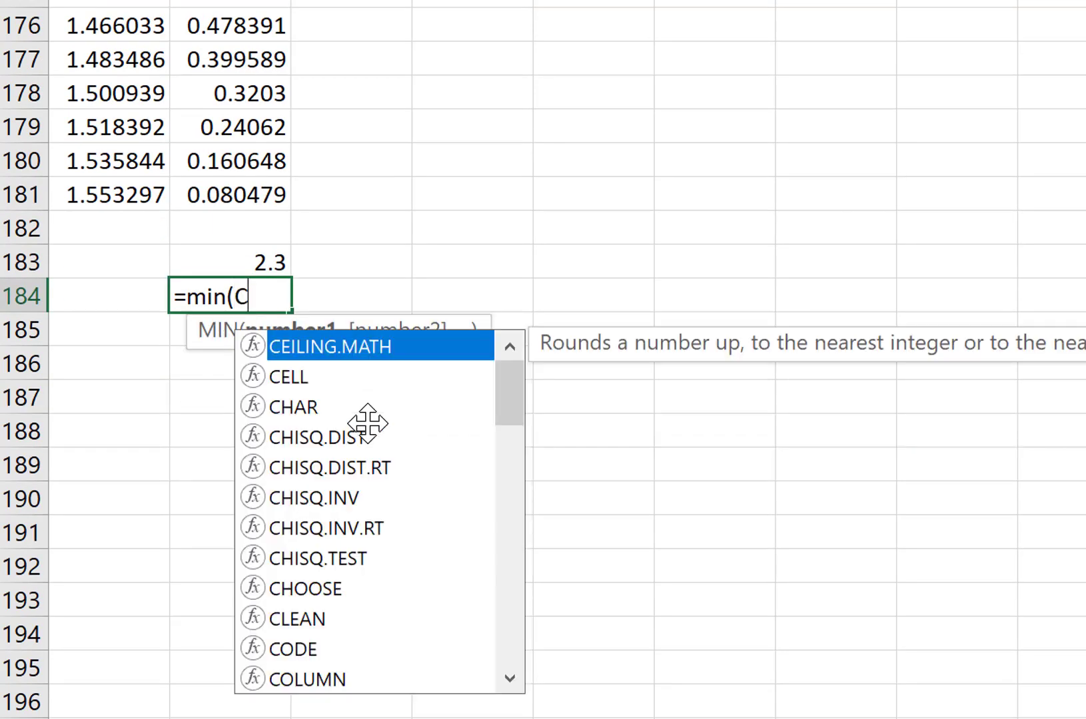
pyautogui.write('2:C')
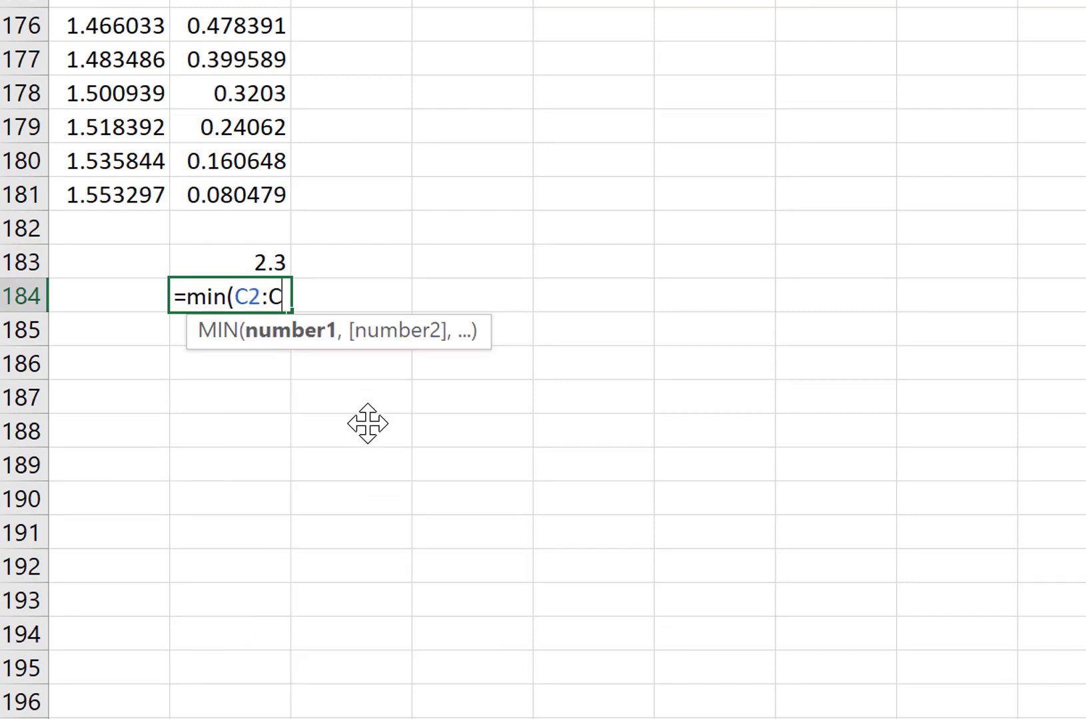
pyautogui.write('181)')
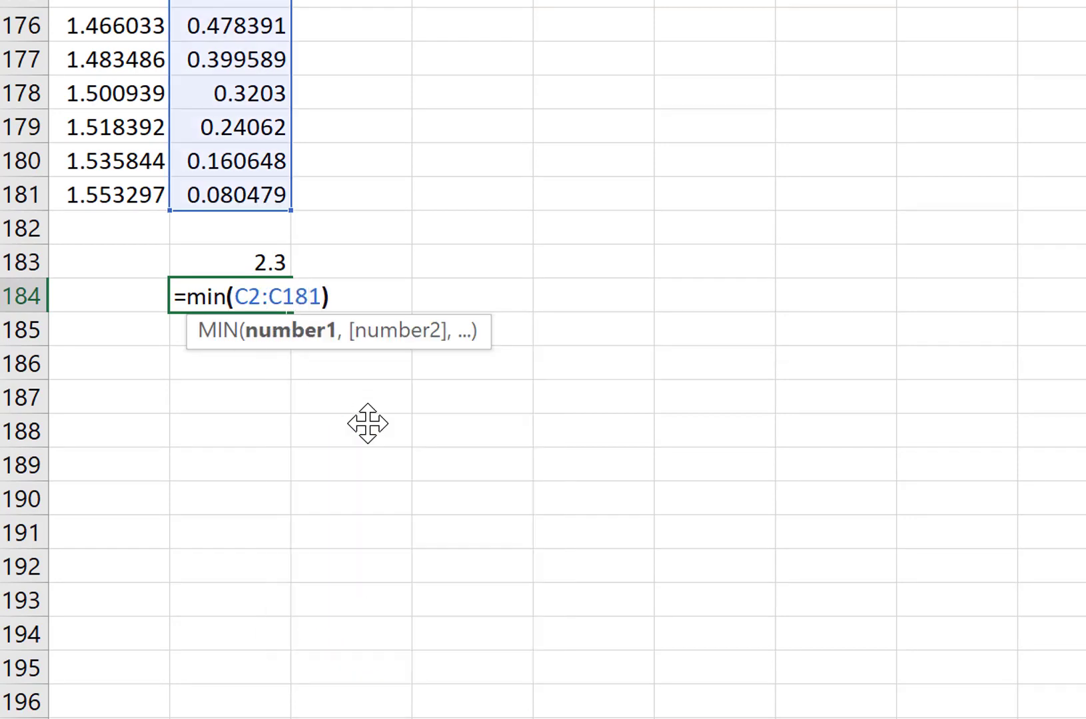
pyautogui.press('Return')
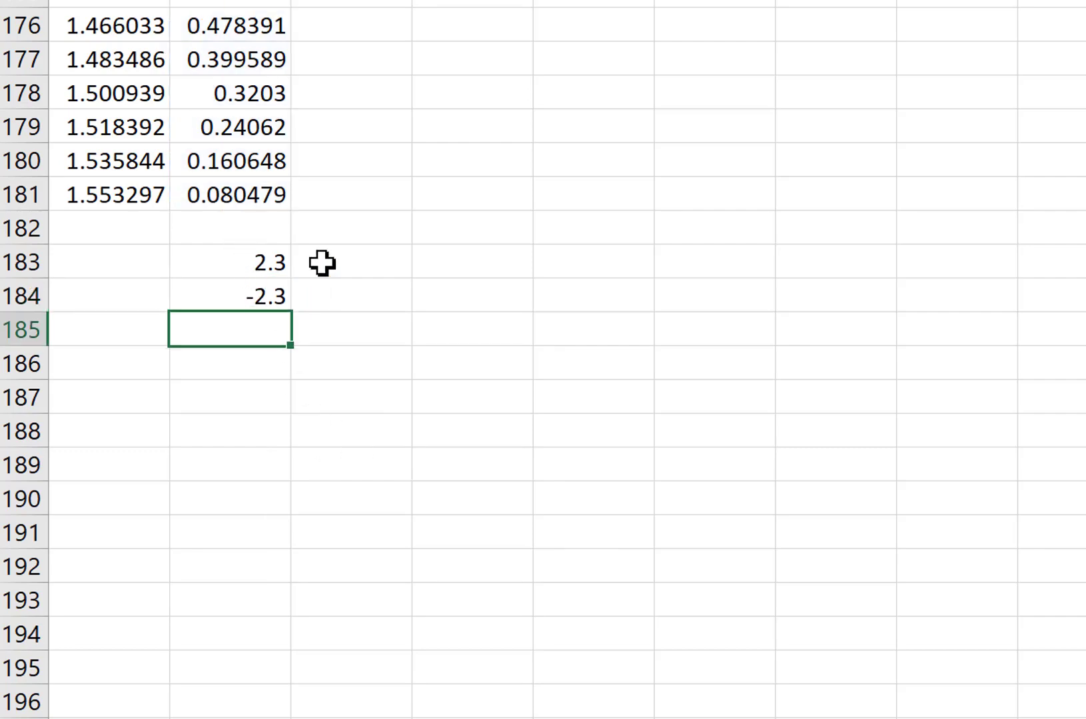
# - Calculate the difference between the maximum and minimum potentials in cell C185 with the formula =C183-C184
pyautogui.scroll(1, 582, 377)
pyautogui.scroll(4, 582, 376)
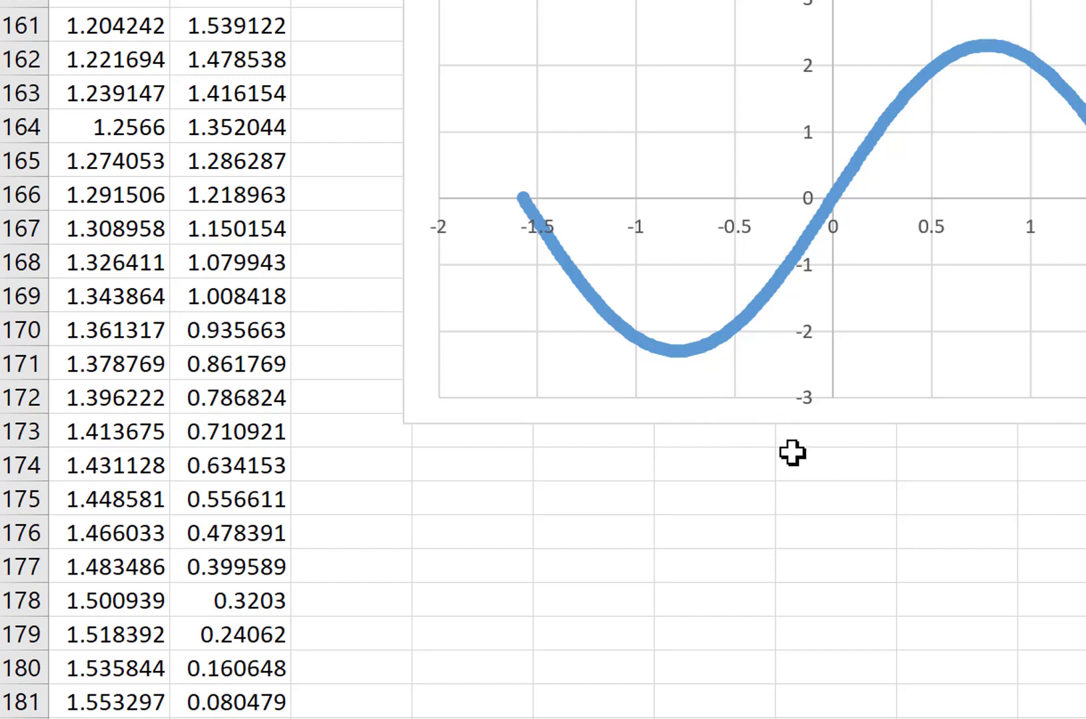
pyautogui.scroll(-6, 792, 453)
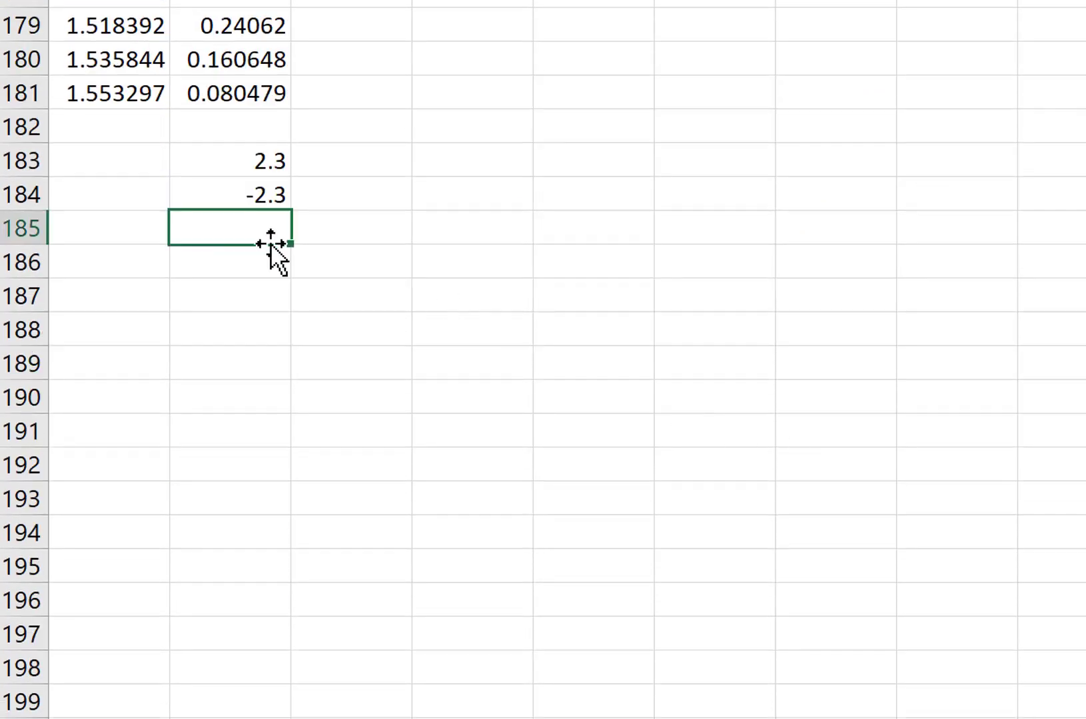
pyautogui.write('=')
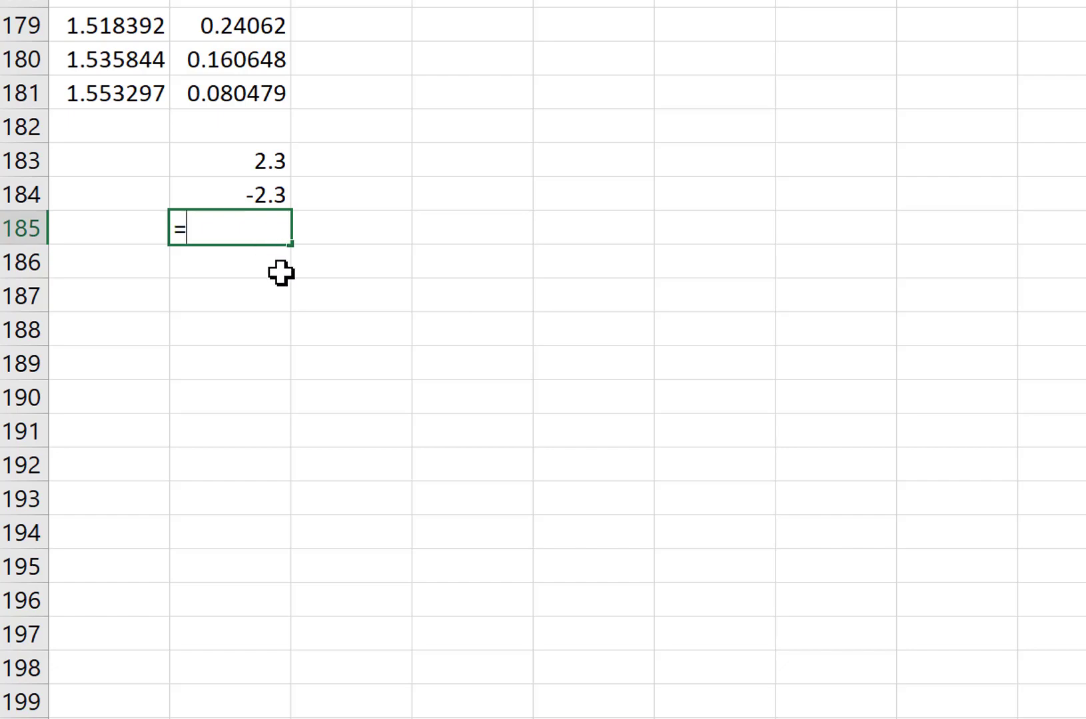
pyautogui.click(255, 158)
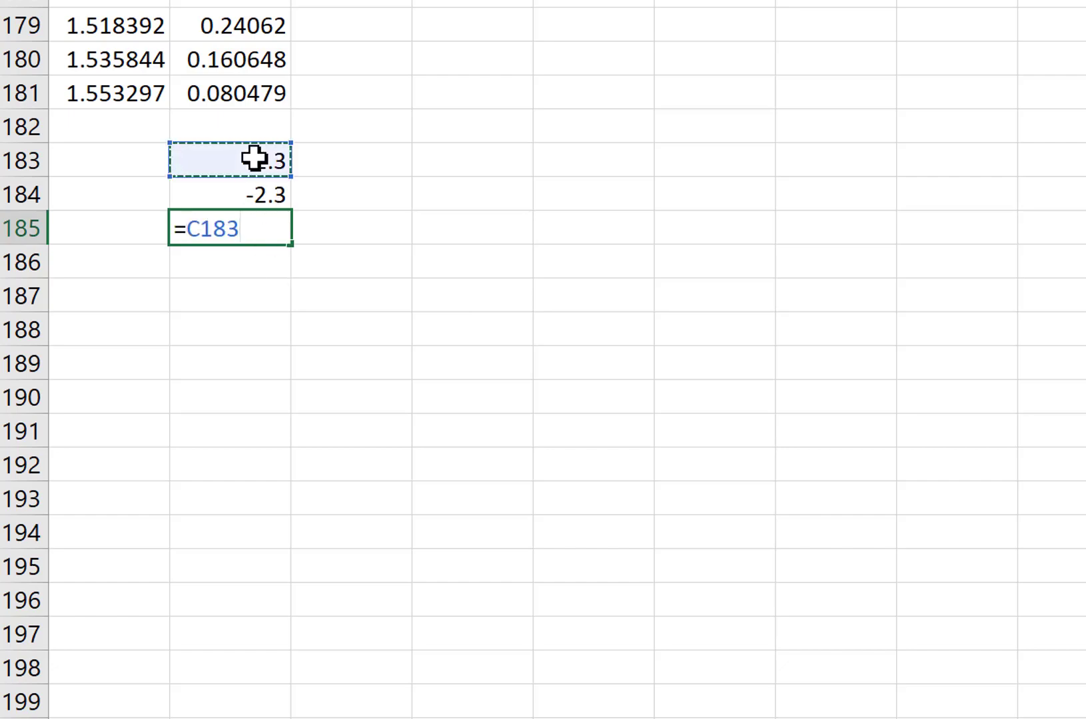
pyautogui.write('-')
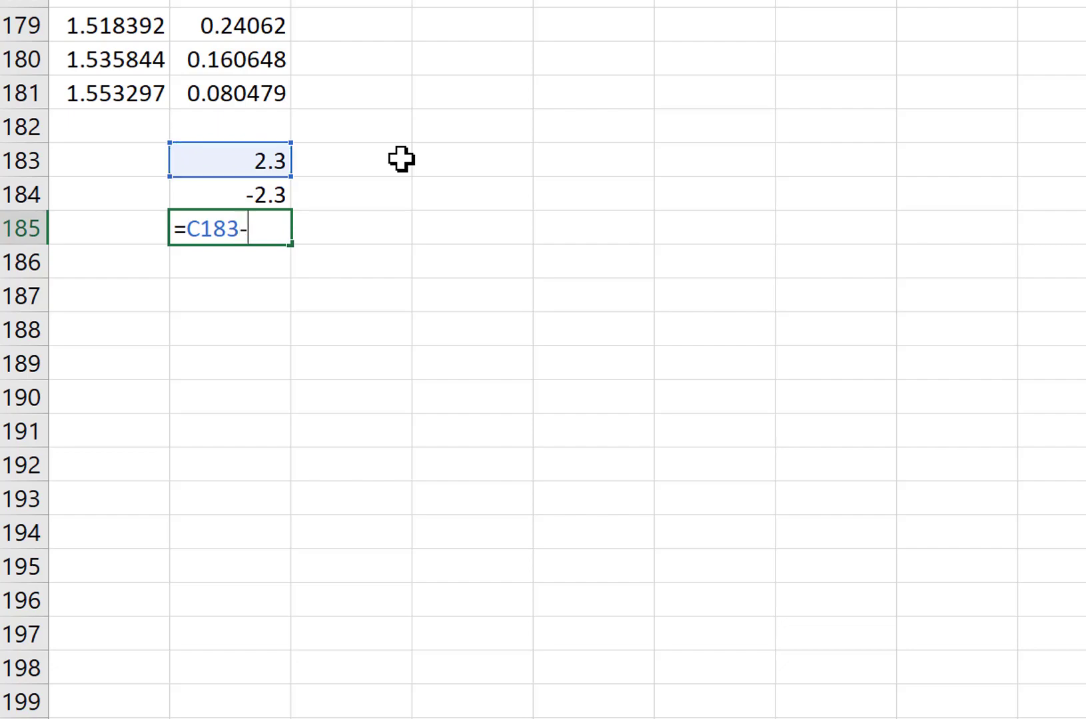
pyautogui.click(242, 191)
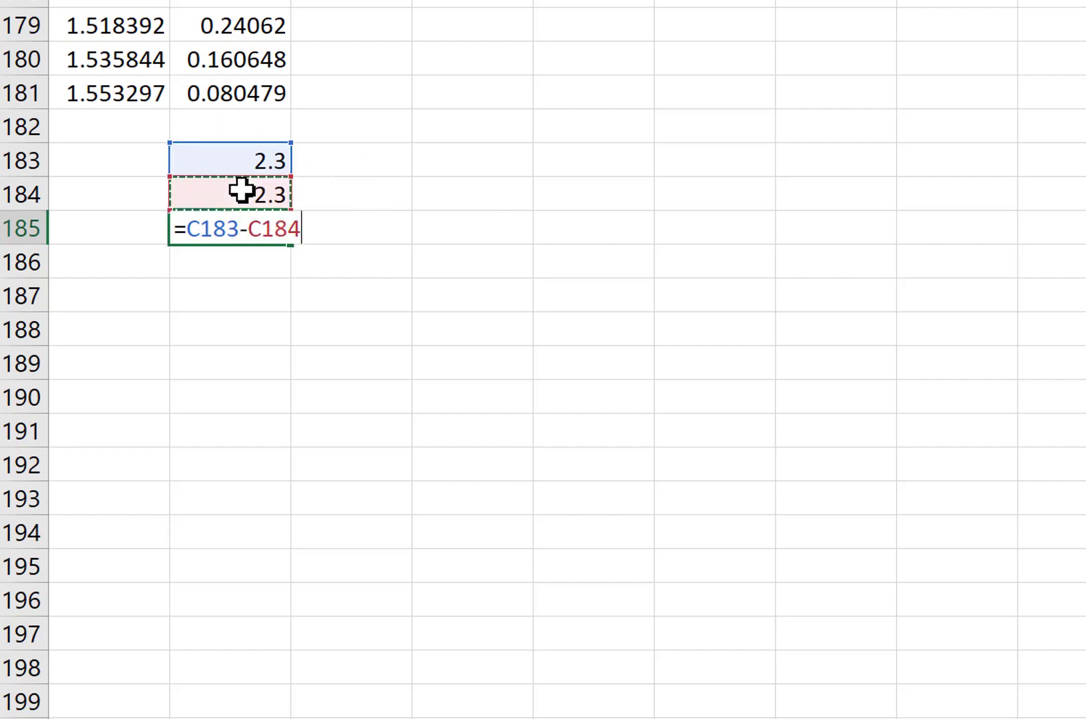
pyautogui.press('Return')
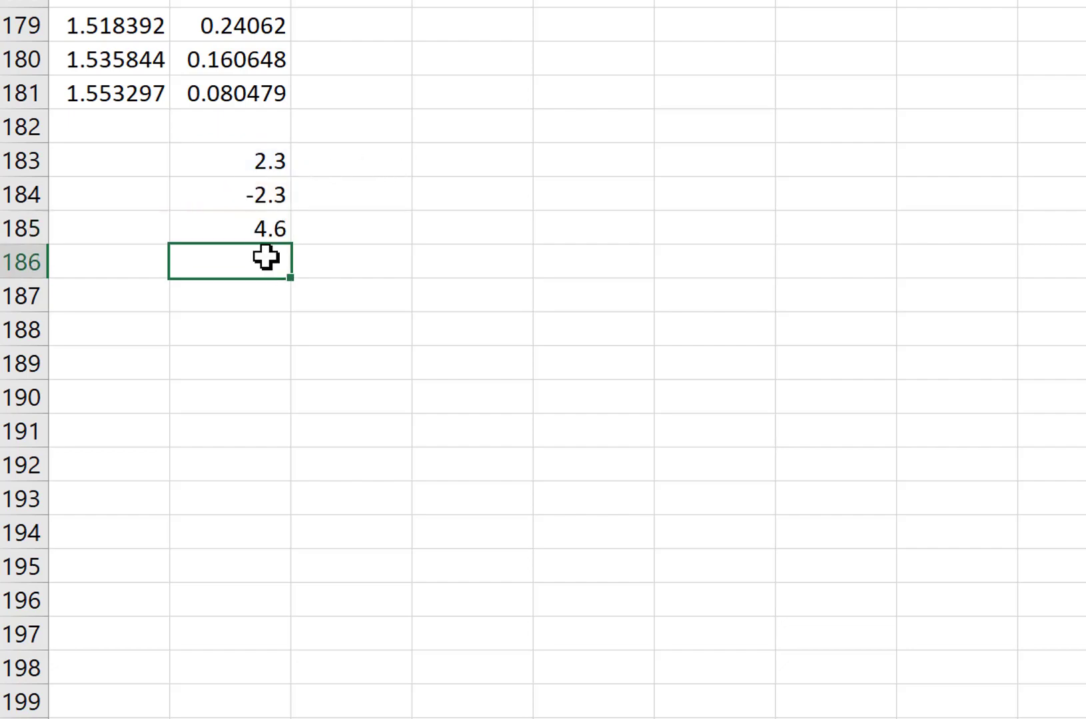
# - Label the difference result by entering "peak to peak voltage" in cell D185
pyautogui.click(327, 230)
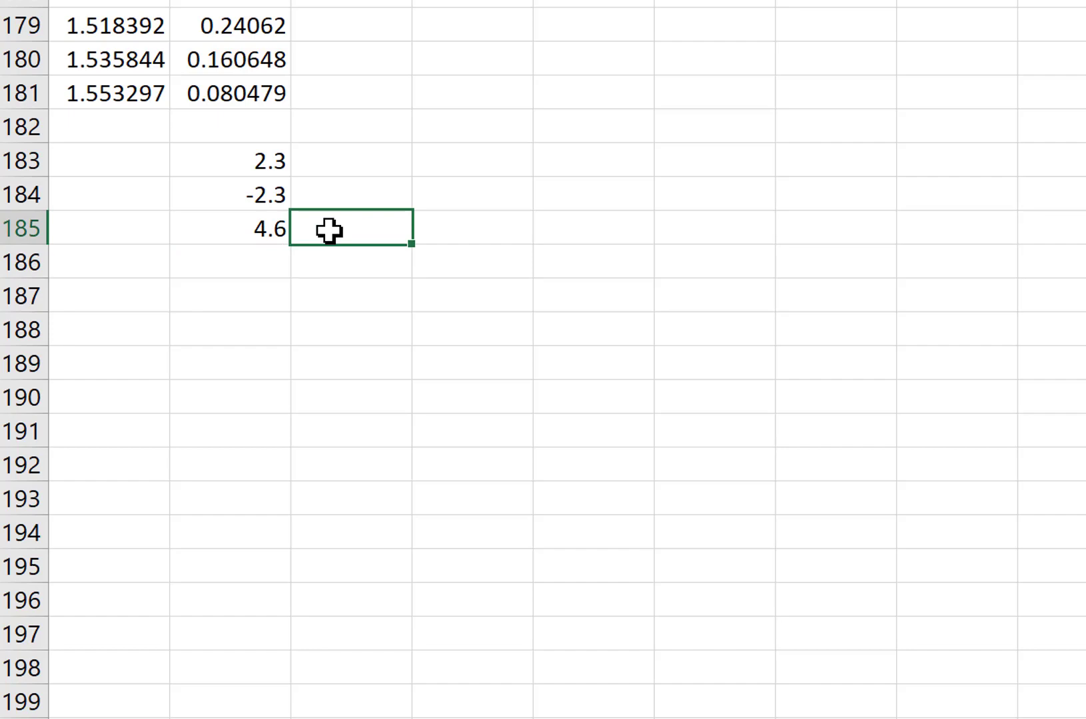
pyautogui.write('peak to p')
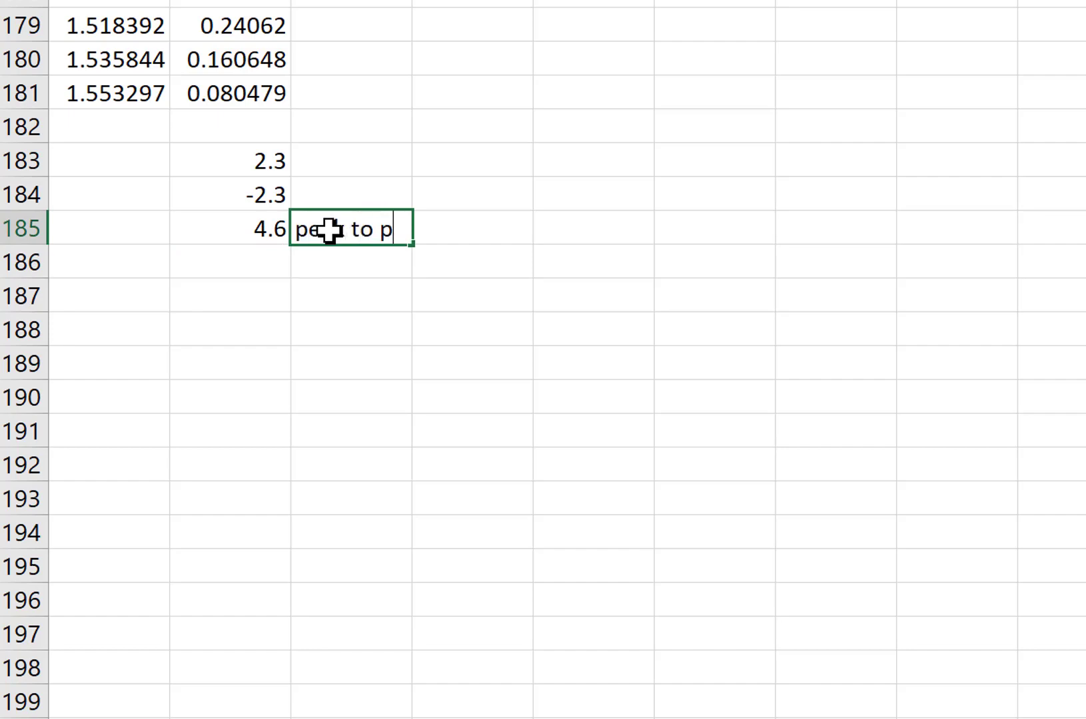
pyautogui.write('eak voltage')
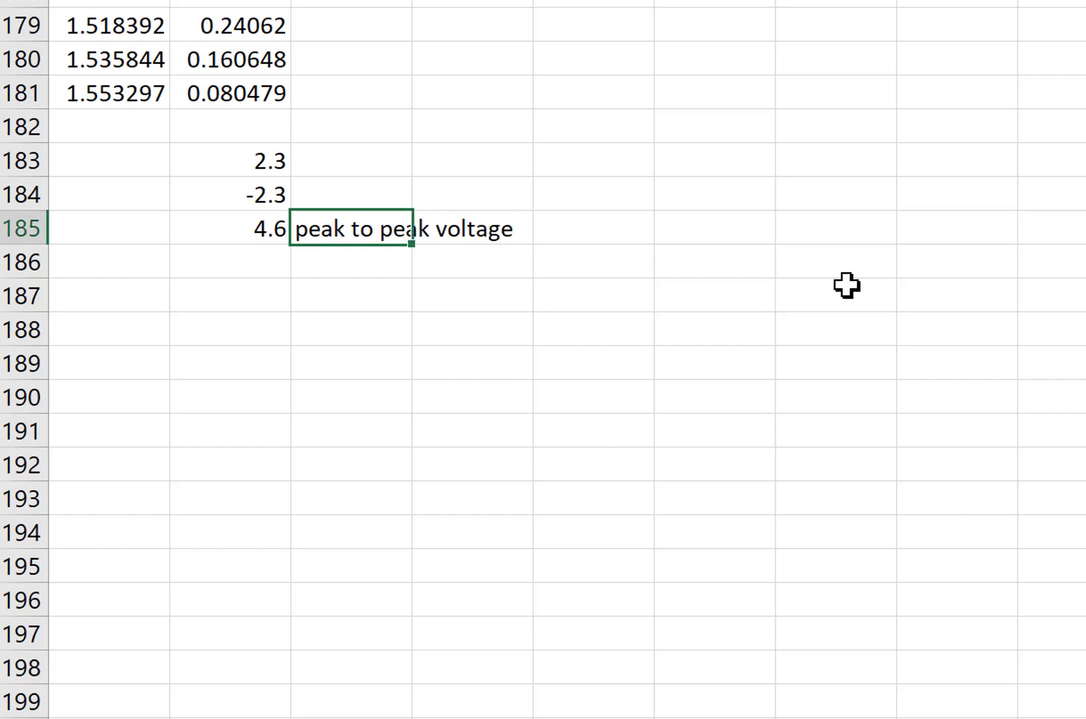
pyautogui.press('Return')
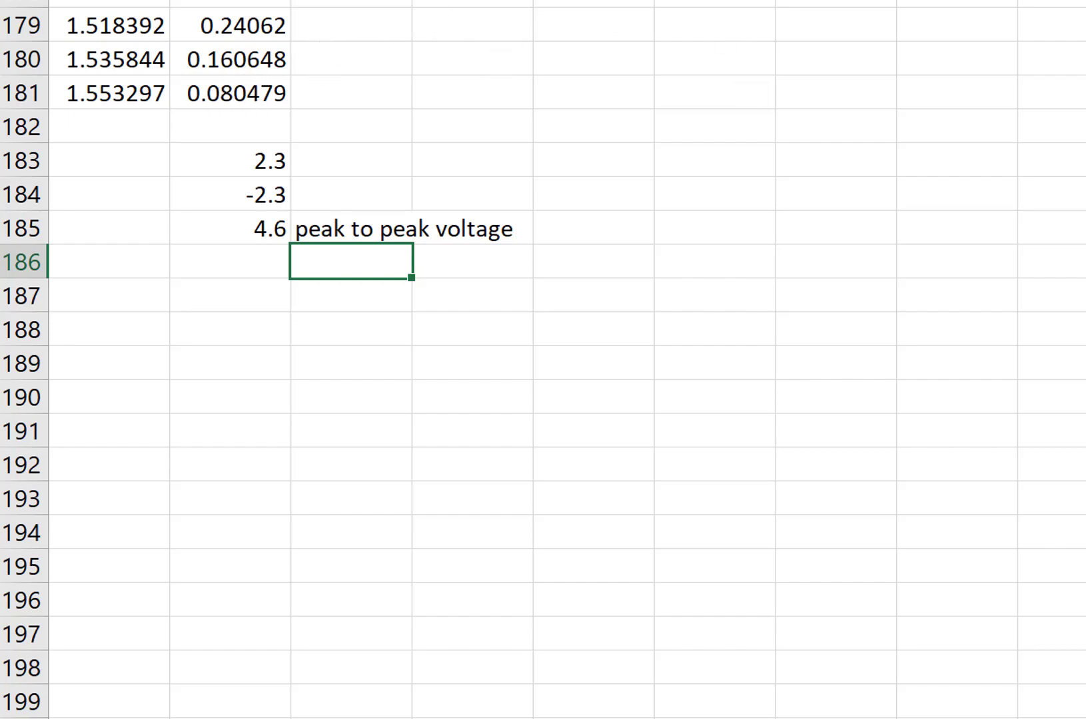
# - Enter the heading "30 cm" in cell C182 above the calculated values
pyautogui.click(240, 127)
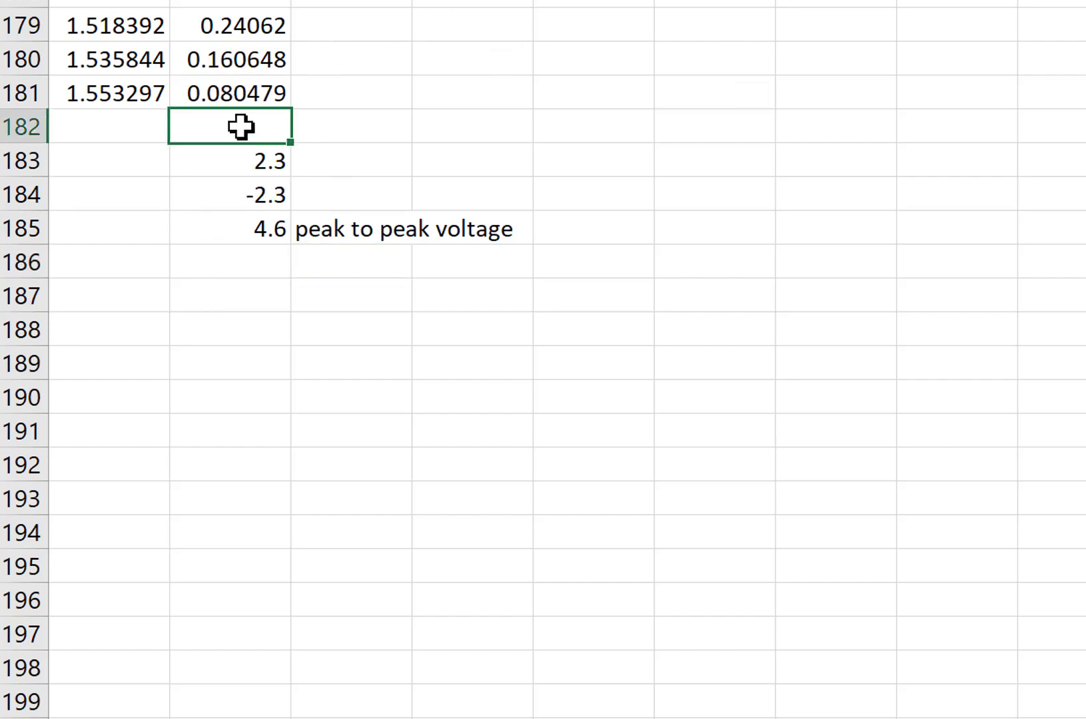
pyautogui.write('30 cm')
pyautogui.press('Tab')
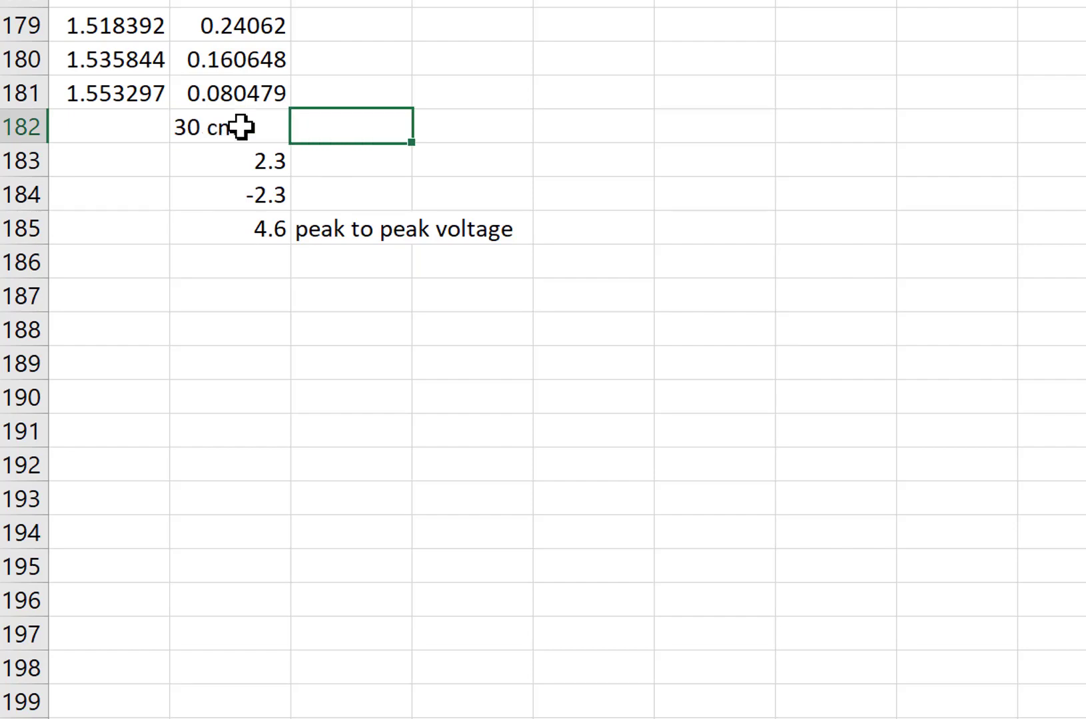
# - Enter the headings "40 cm" in cell D182 and "50 cm" in cell E182 beside the 30 cm heading
pyautogui.write('40 cm')
pyautogui.press('Tab')
pyautogui.write('50 cm')
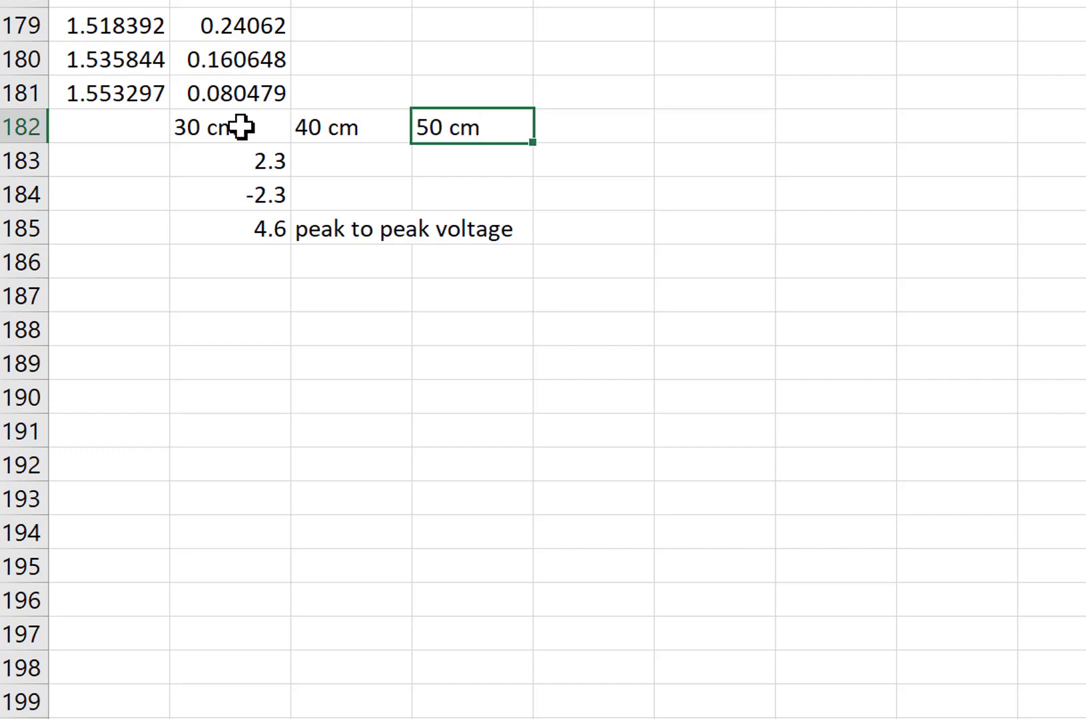
pyautogui.press('Tab')
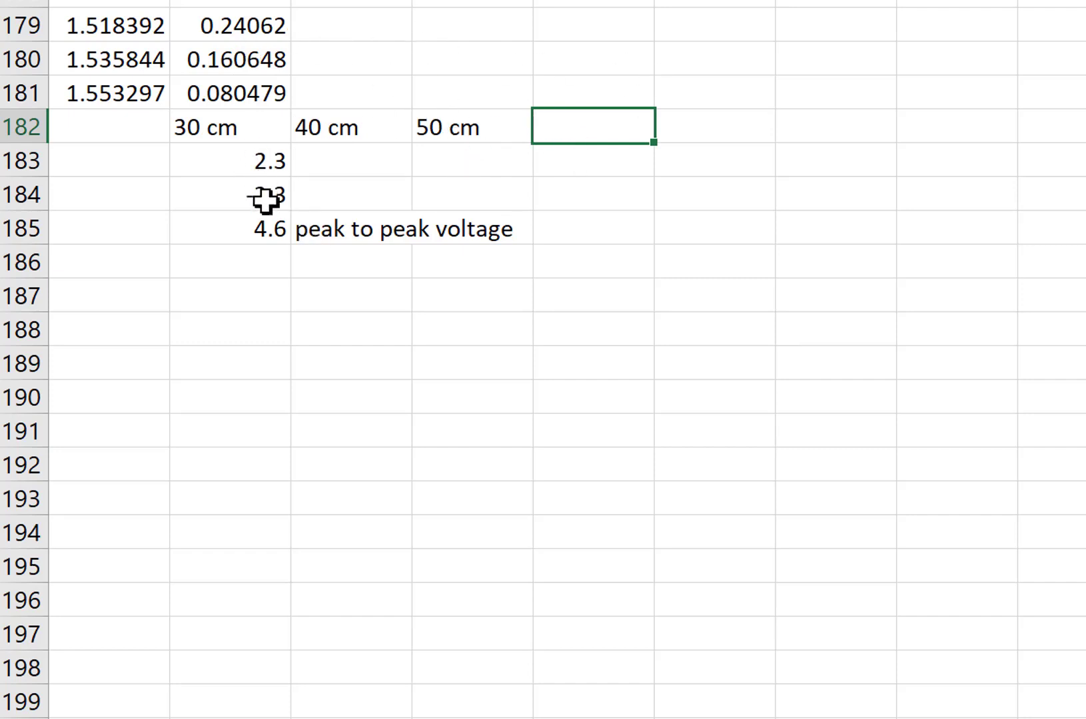
pyautogui.moveTo(265, 164); pyautogui.dragTo(265, 228)
pyautogui.moveTo(361, 161); pyautogui.dragTo(361, 228)
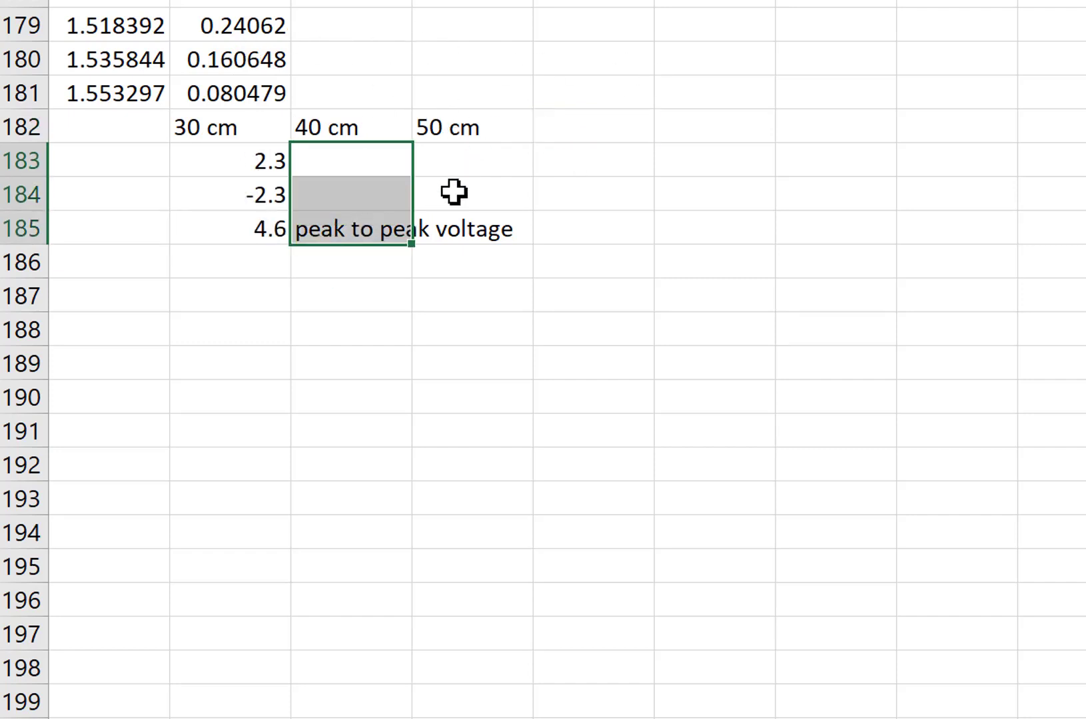
pyautogui.moveTo(453, 163); pyautogui.dragTo(466, 228)
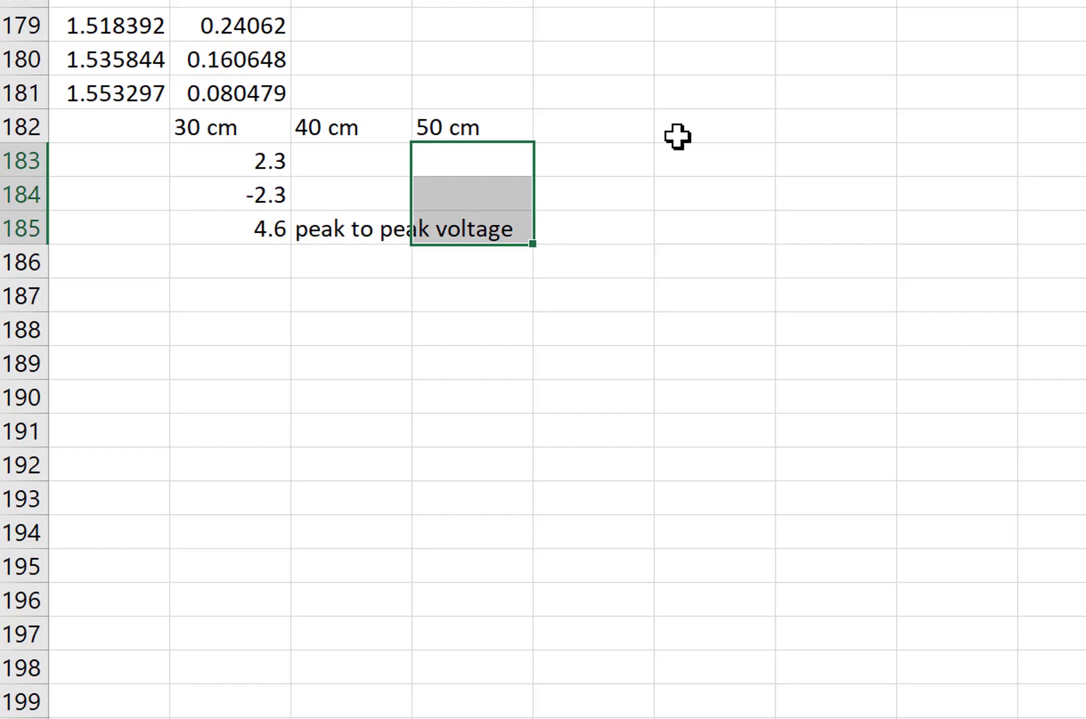
pyautogui.click(253, 226)
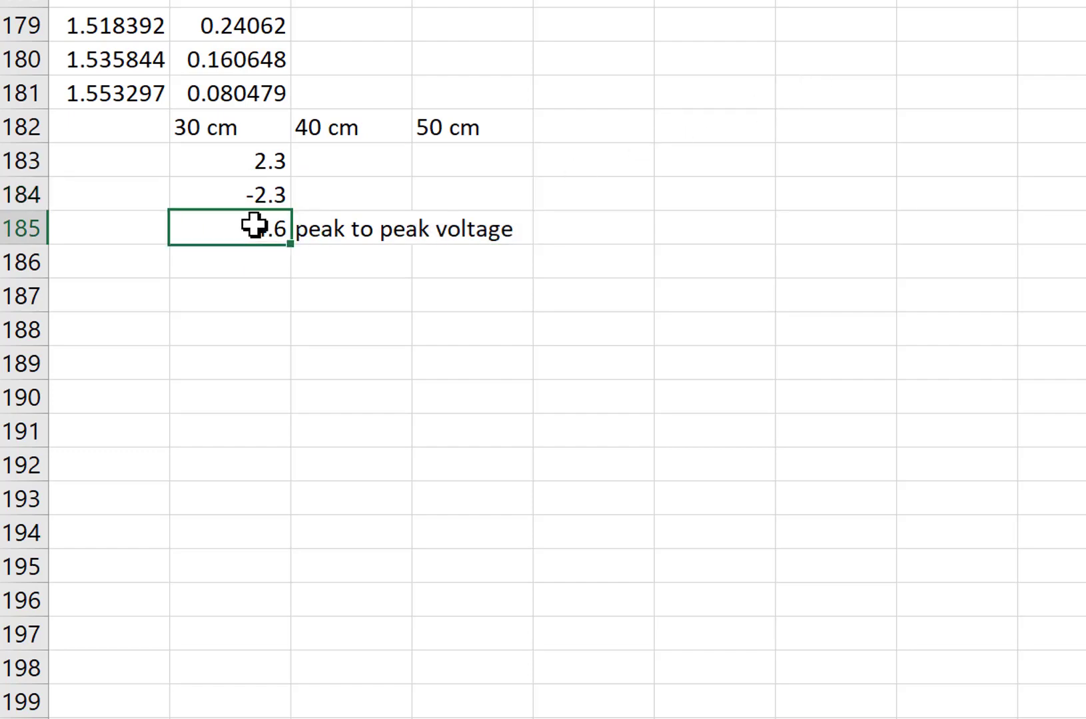
# - Create a summary table header with "Drop height" in F179, "Velocity" in G179 and "V(pk-pk)" in H179
pyautogui.click(834, 25)
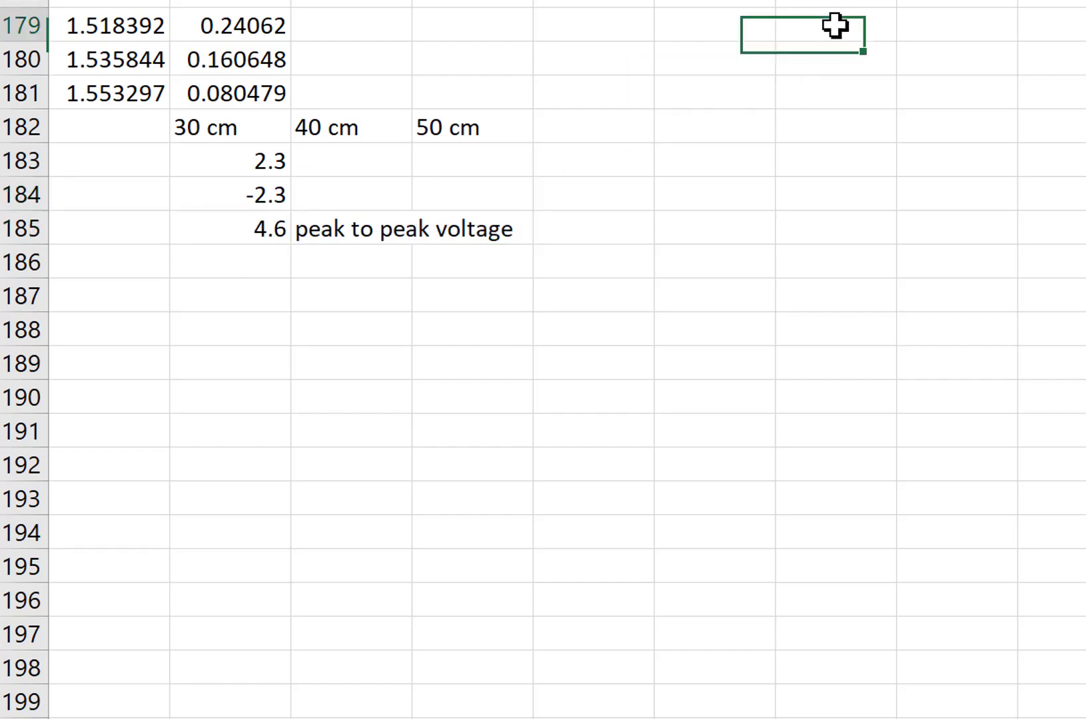
pyautogui.write('V(pk-pk)')
pyautogui.press('Return')
pyautogui.press('Right')
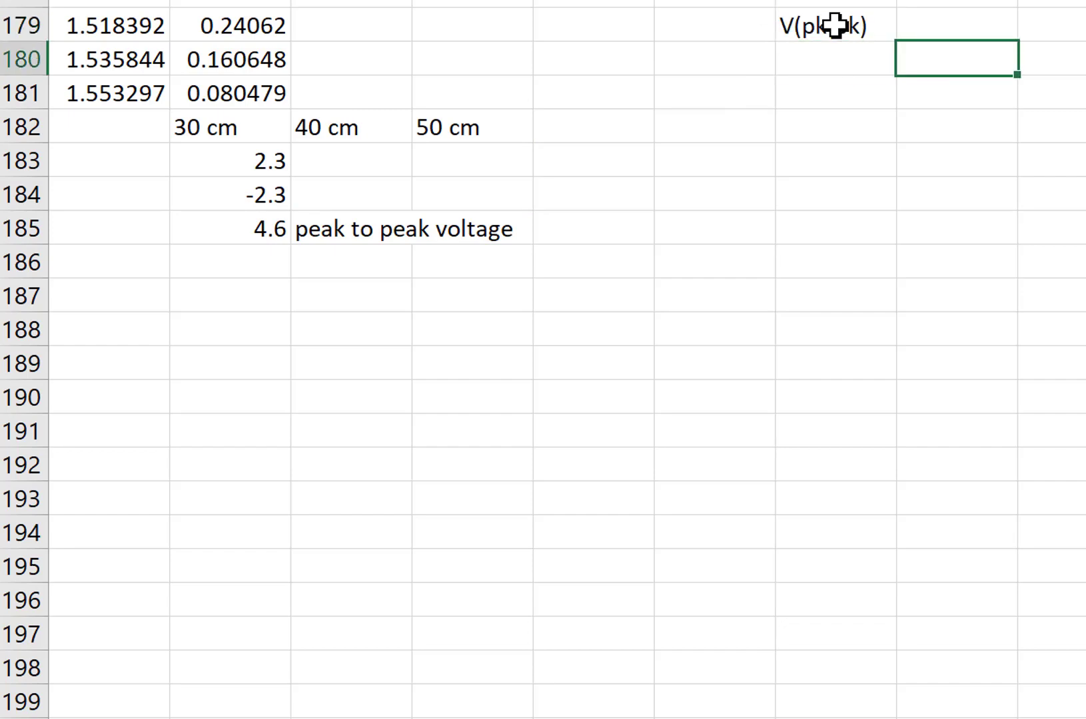
pyautogui.press('Left')
pyautogui.press('Left')
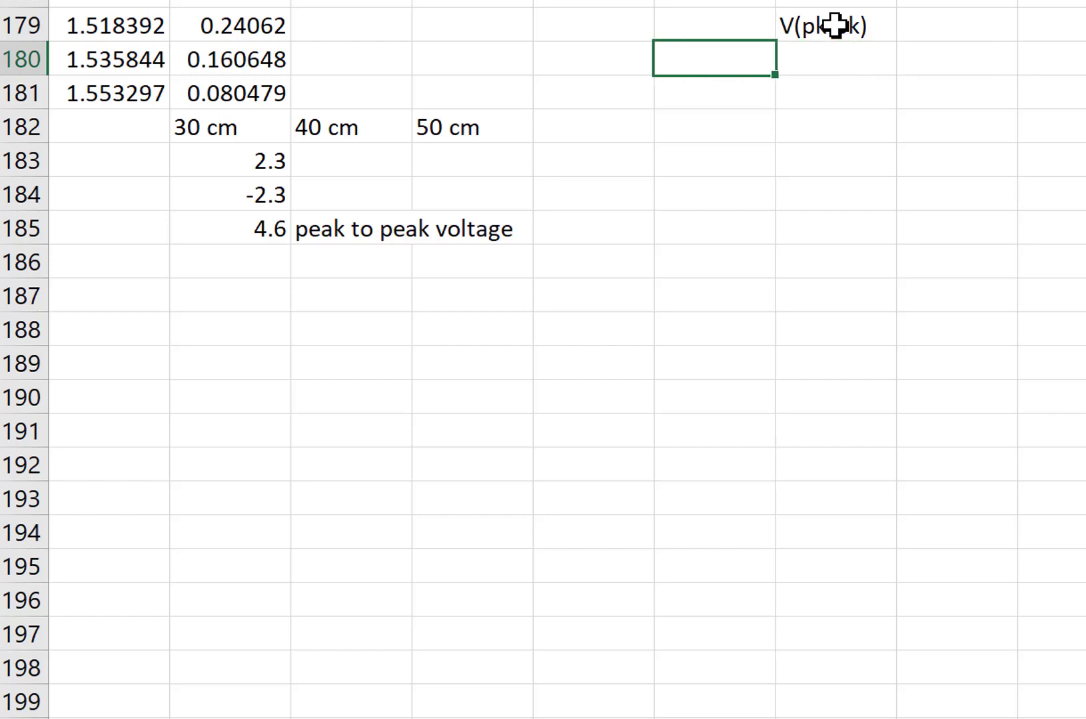
pyautogui.press('Up')
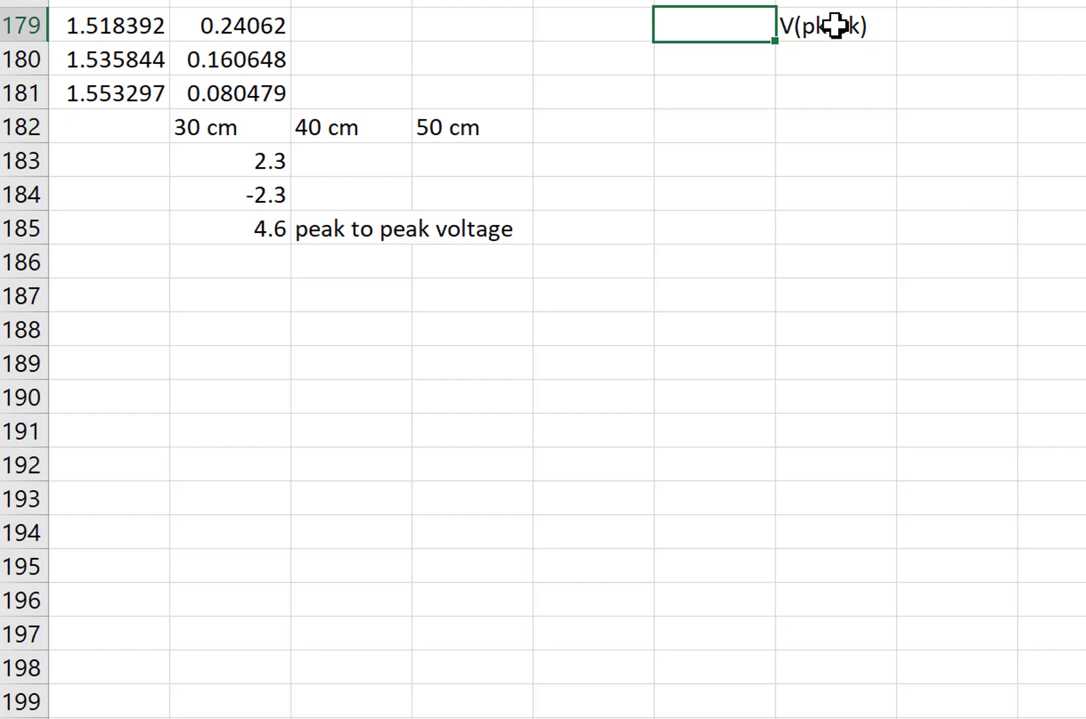
pyautogui.write('Velcoti')
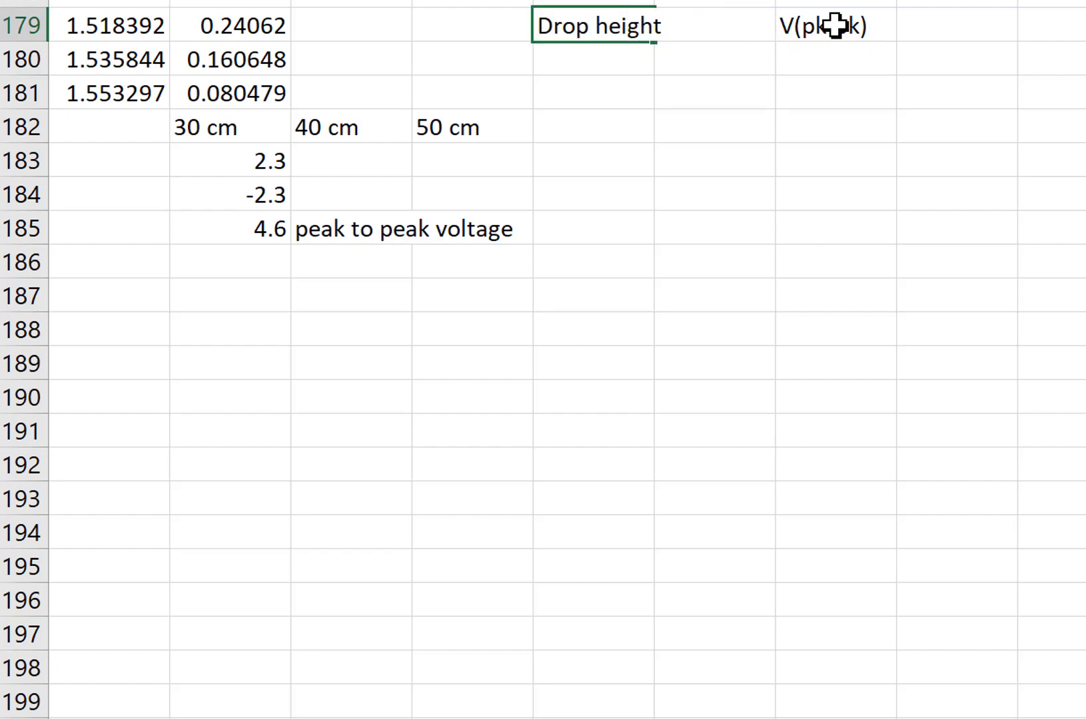
pyautogui.press('Return')
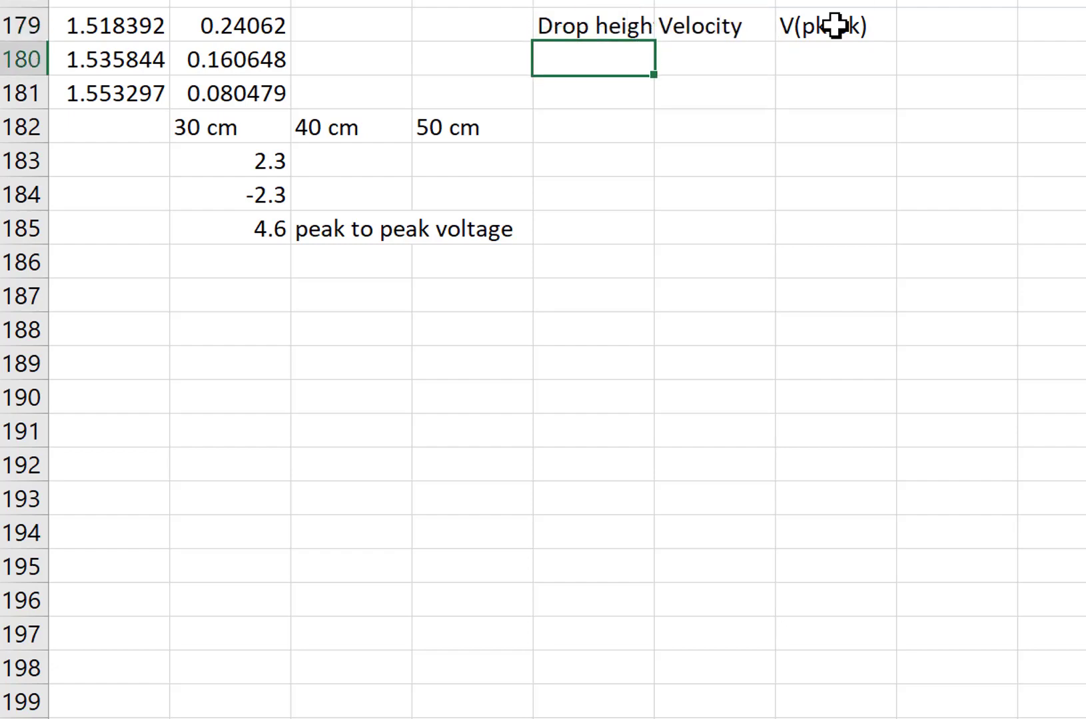
# - Fill the summary table's first row with a peak-to-peak voltage of 4.6 in H180 and a drop height of 30 in F180
pyautogui.press('Right')
pyautogui.press('Right')
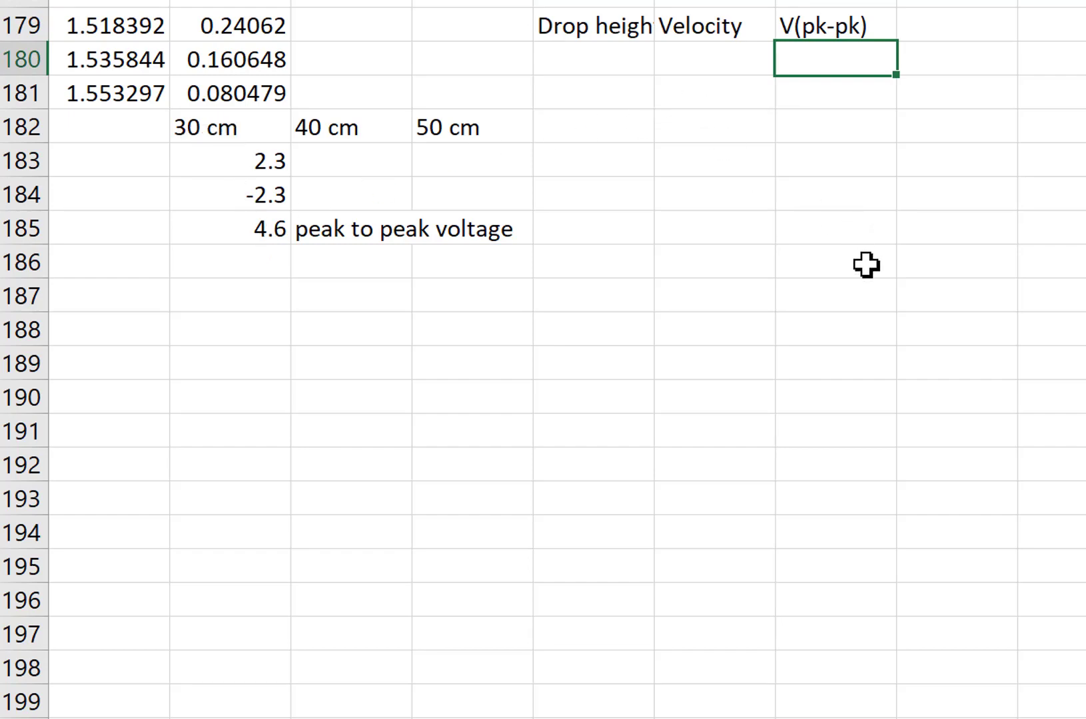
pyautogui.write('4.6')
pyautogui.press('Return')
pyautogui.press('Left')
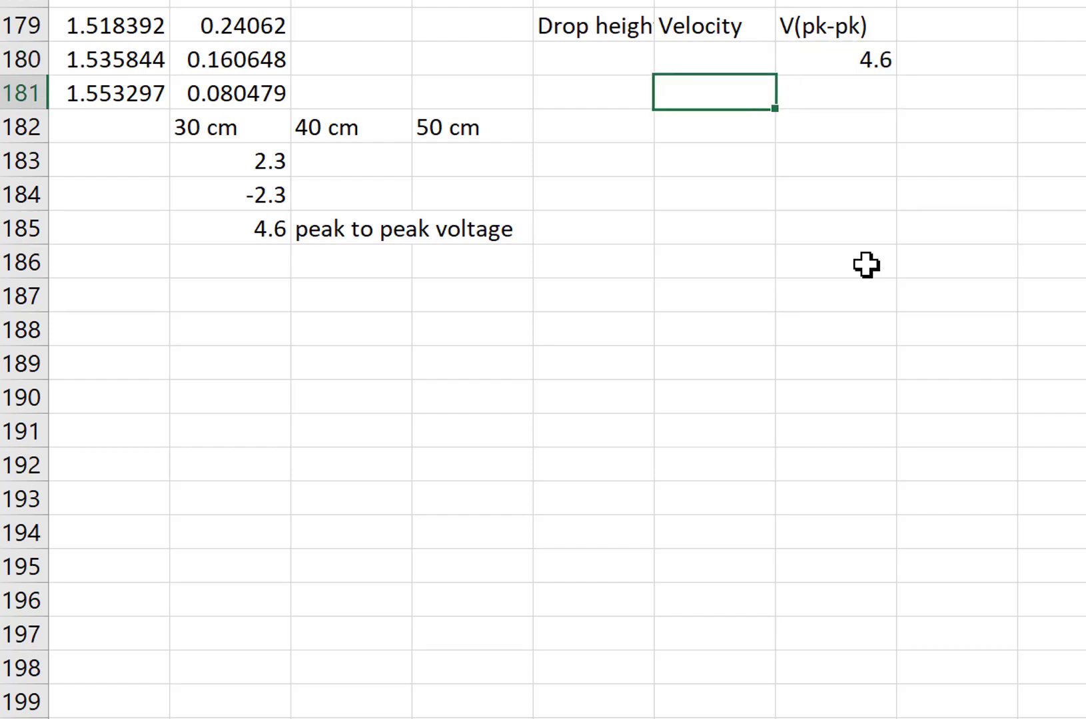
pyautogui.press('Up')
pyautogui.press('Left')
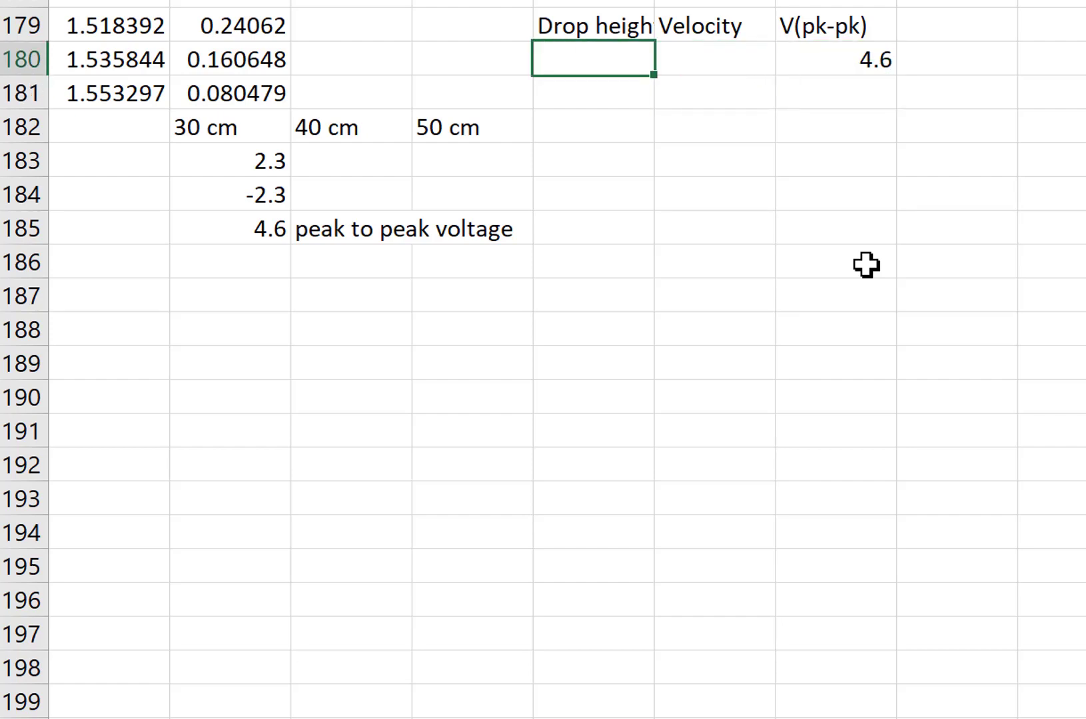
pyautogui.write('30')
pyautogui.press('Right')
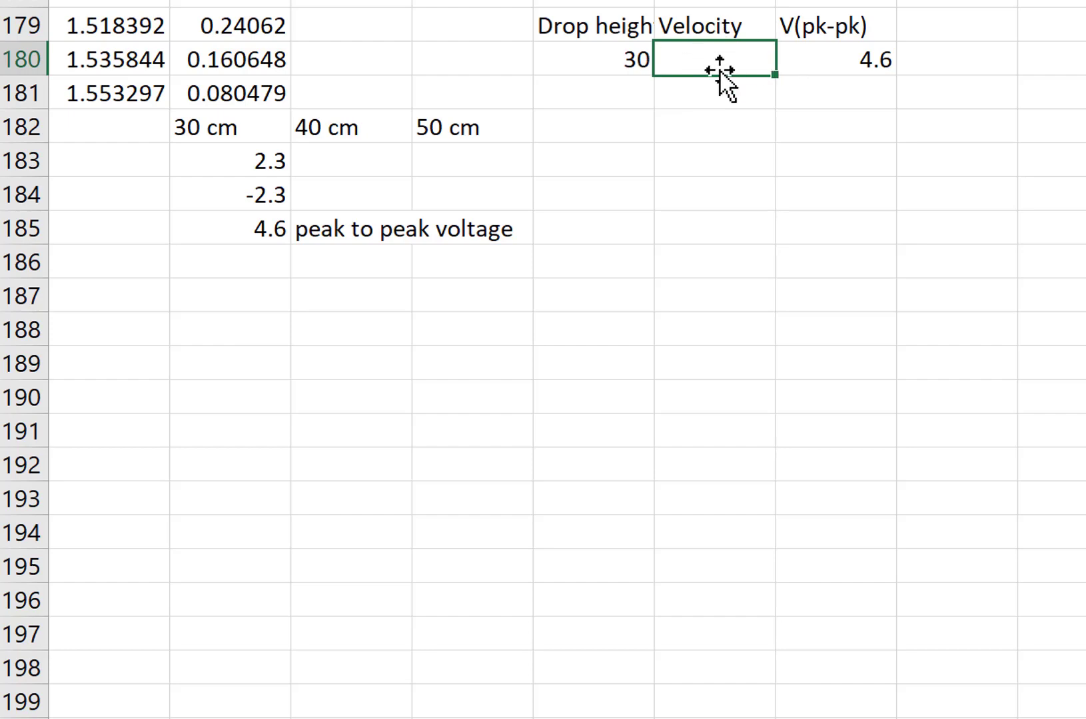
pyautogui.click(639, 91)
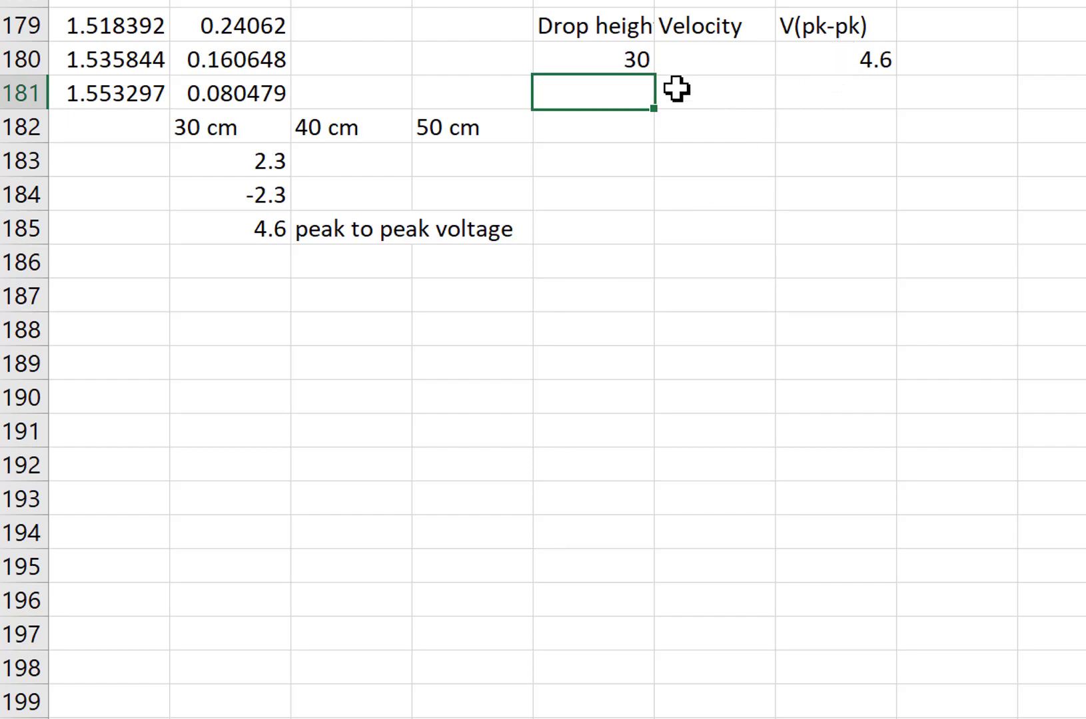
pyautogui.moveTo(732, 61); pyautogui.dragTo(723, 223)
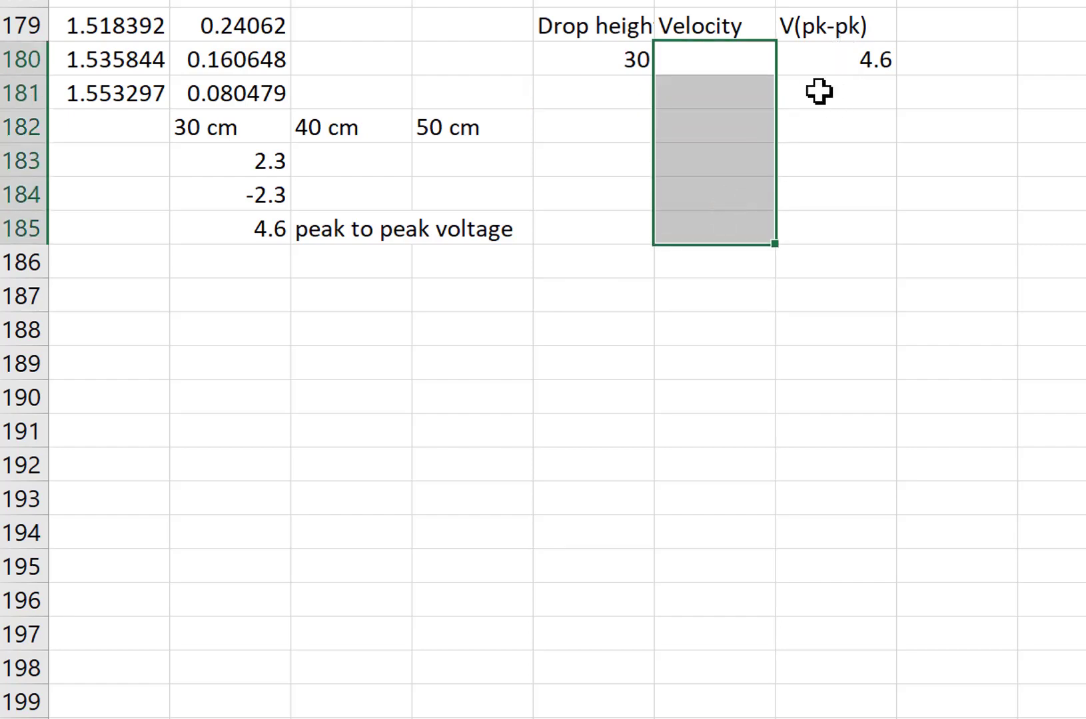
pyautogui.moveTo(835, 57); pyautogui.dragTo(833, 187)
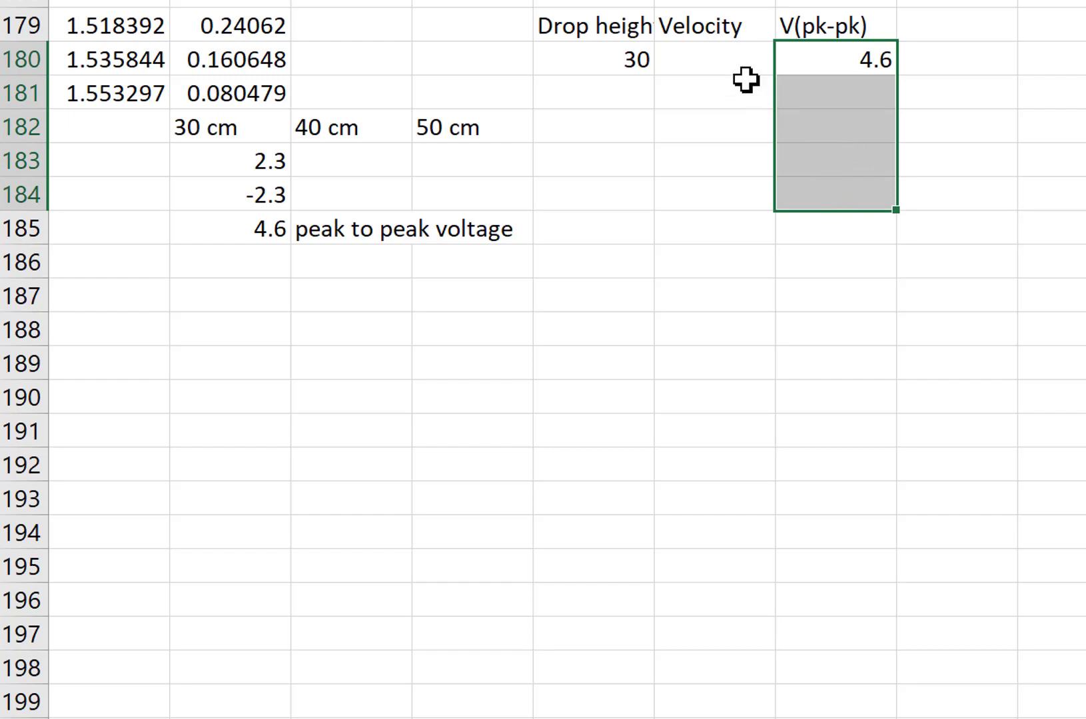
pyautogui.moveTo(710, 27); pyautogui.dragTo(829, 259)
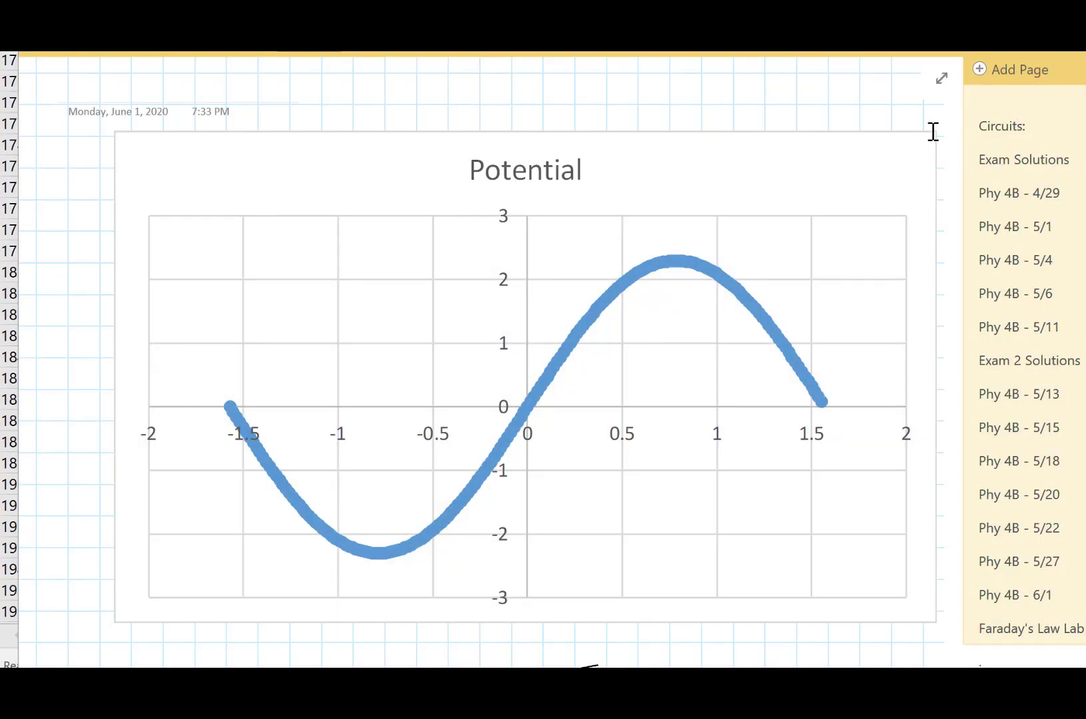
# - In the OneNote notes, examine the Potential graph and the handwritten derivation relating the area under the emf-time curve to the change in flux
pyautogui.scroll(-3, 924, 115)
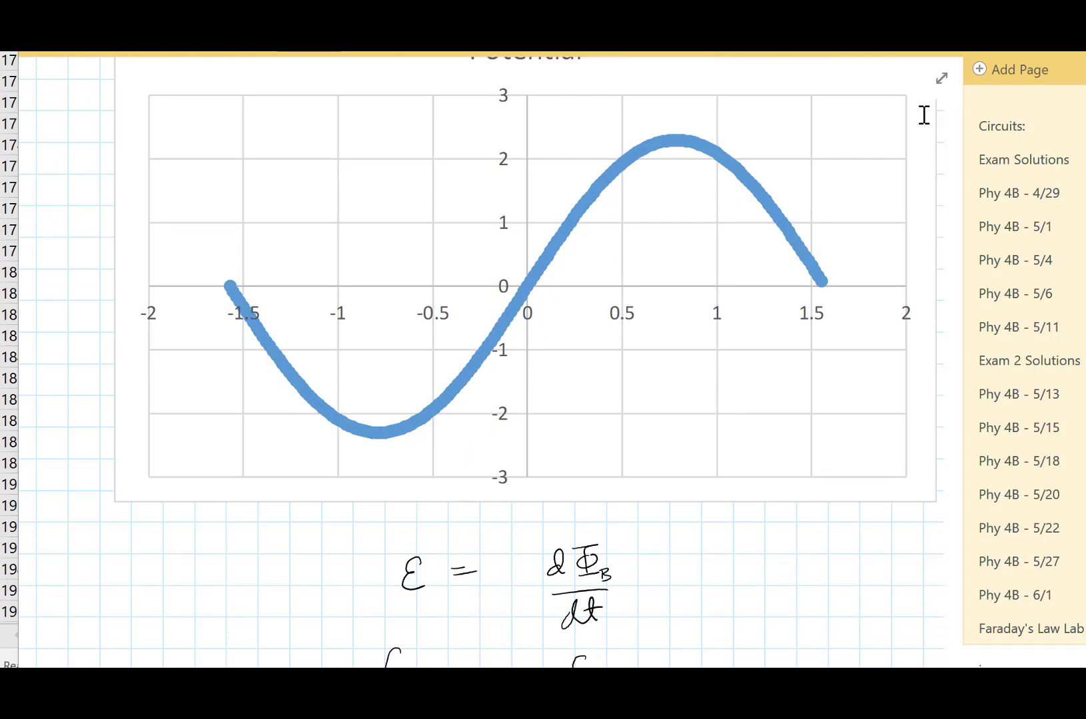
pyautogui.scroll(-2, 924, 114)
pyautogui.scroll(-2, 924, 115)
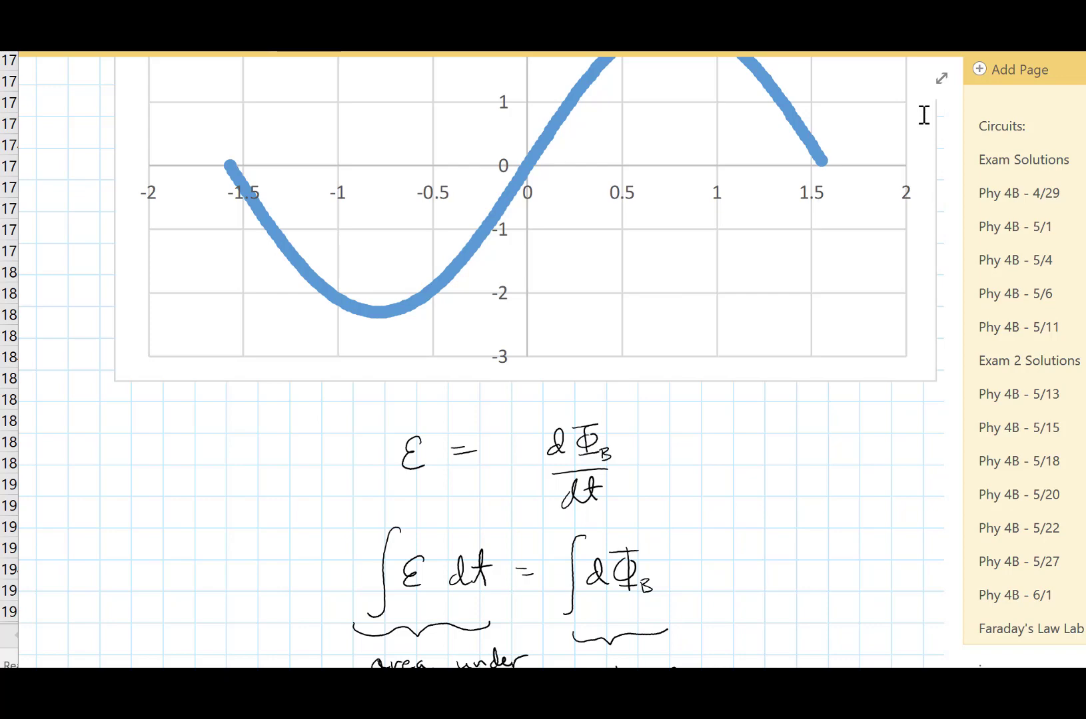
pyautogui.scroll(3, 924, 114)
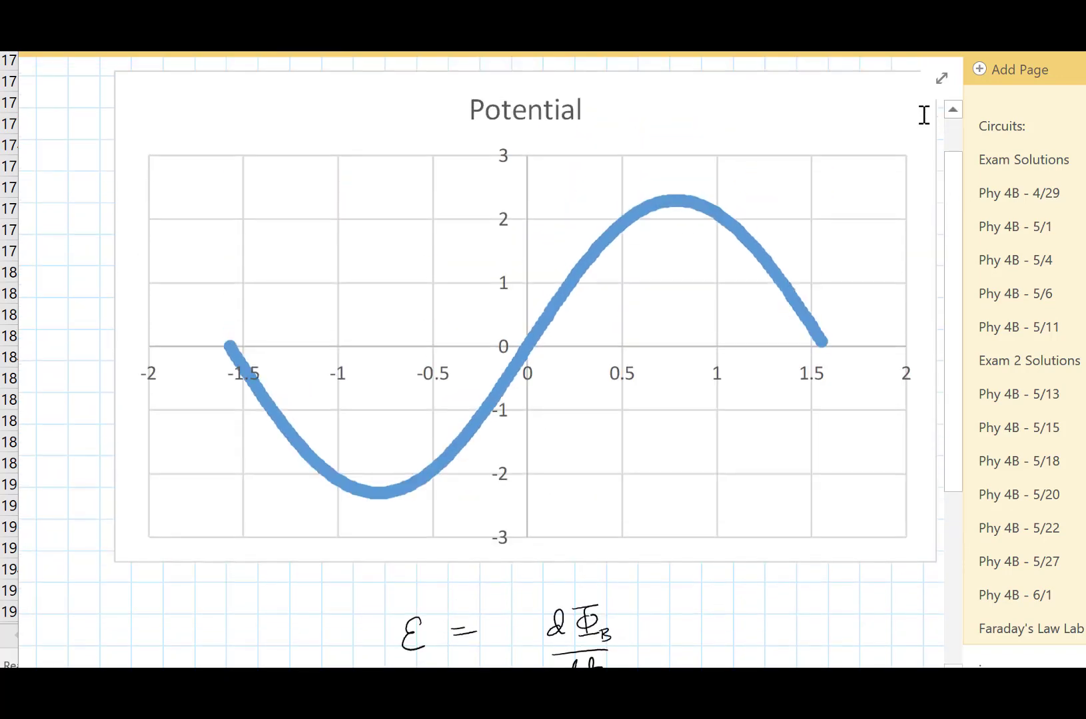
pyautogui.scroll(1, 924, 114)
pyautogui.scroll(-1, 924, 115)
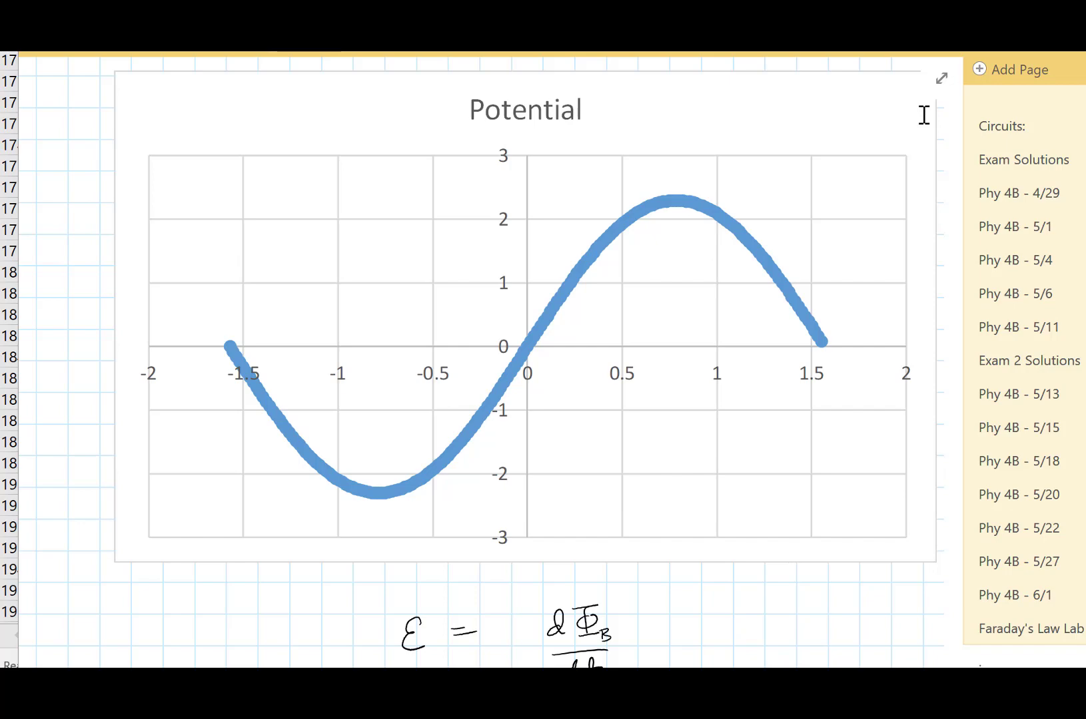
pyautogui.scroll(-5, 924, 115)
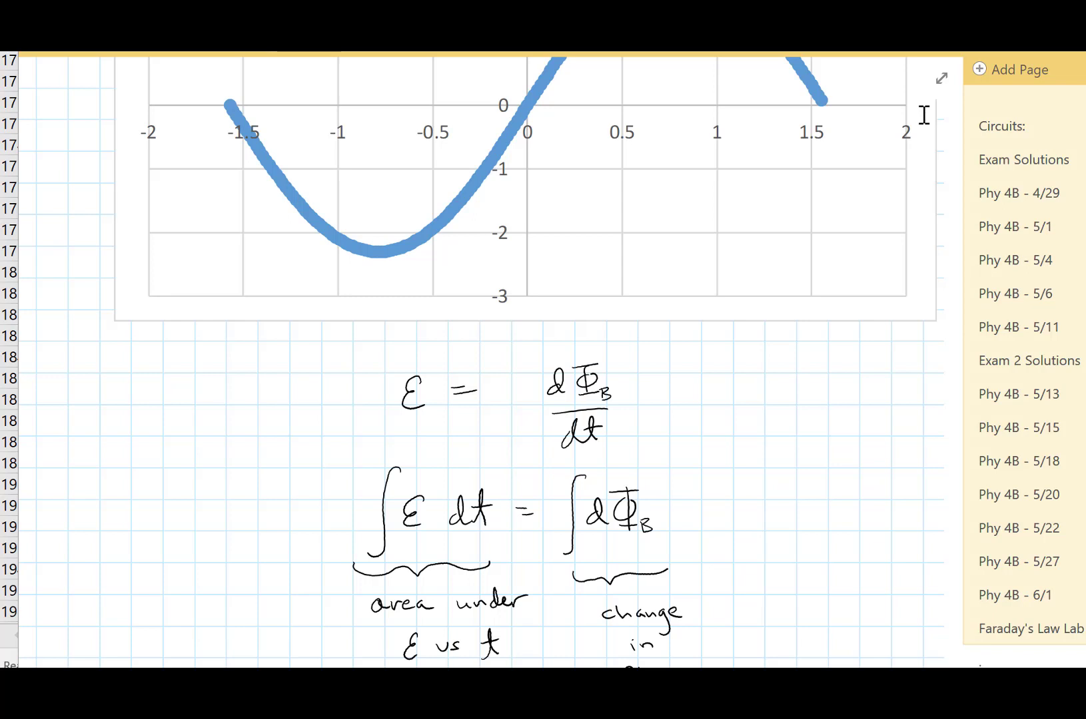
pyautogui.scroll(-1, 924, 114)
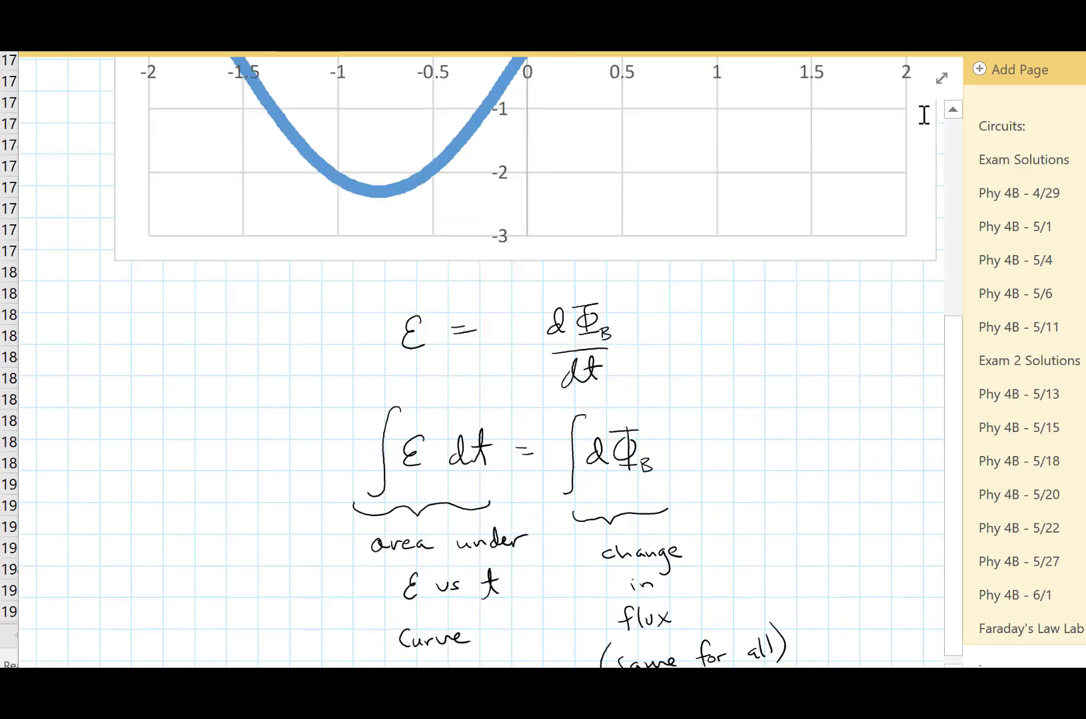
pyautogui.scroll(-1, 924, 114)
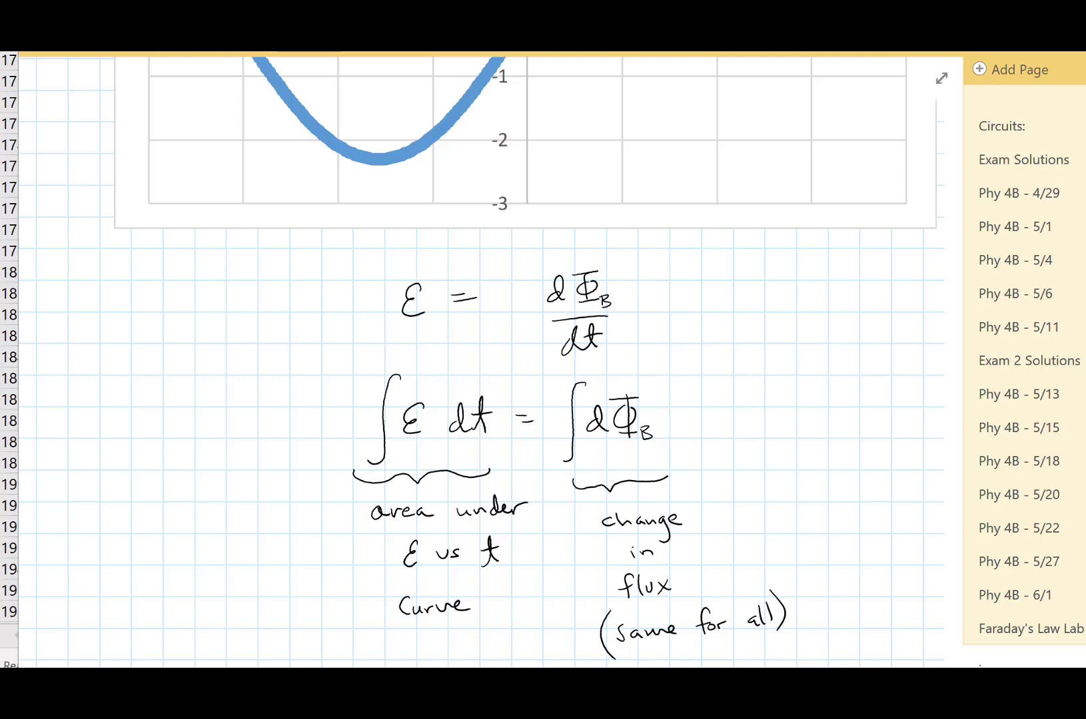
# - Sketch a row of adjoining narrow black rectangles under the positive potential curve, from about 0.15 to 0.47 on the time axis
pyautogui.scroll(5, 527, 359)
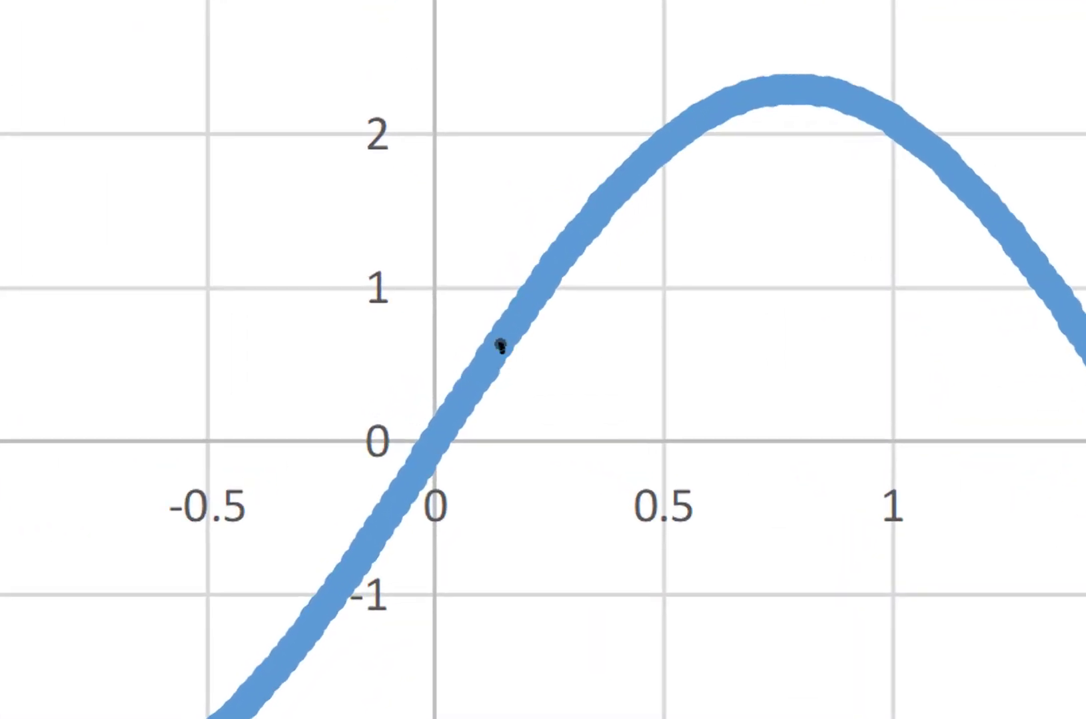
pyautogui.moveTo(500, 345); pyautogui.dragTo(510, 444)
pyautogui.moveTo(496, 338)
pyautogui.mouseDown()
pyautogui.moveTo(533, 331)
pyautogui.moveTo(526, 385)
pyautogui.moveTo(540, 444)
pyautogui.mouseUp()
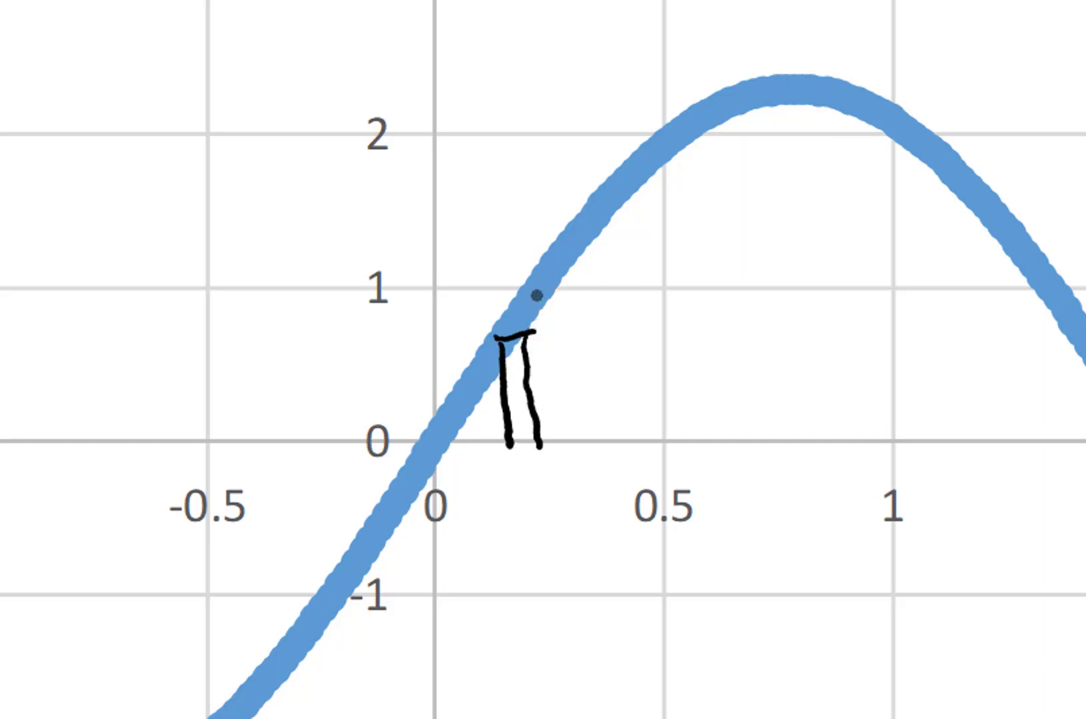
pyautogui.moveTo(530, 293); pyautogui.dragTo(535, 336)
pyautogui.moveTo(536, 294); pyautogui.dragTo(568, 445)
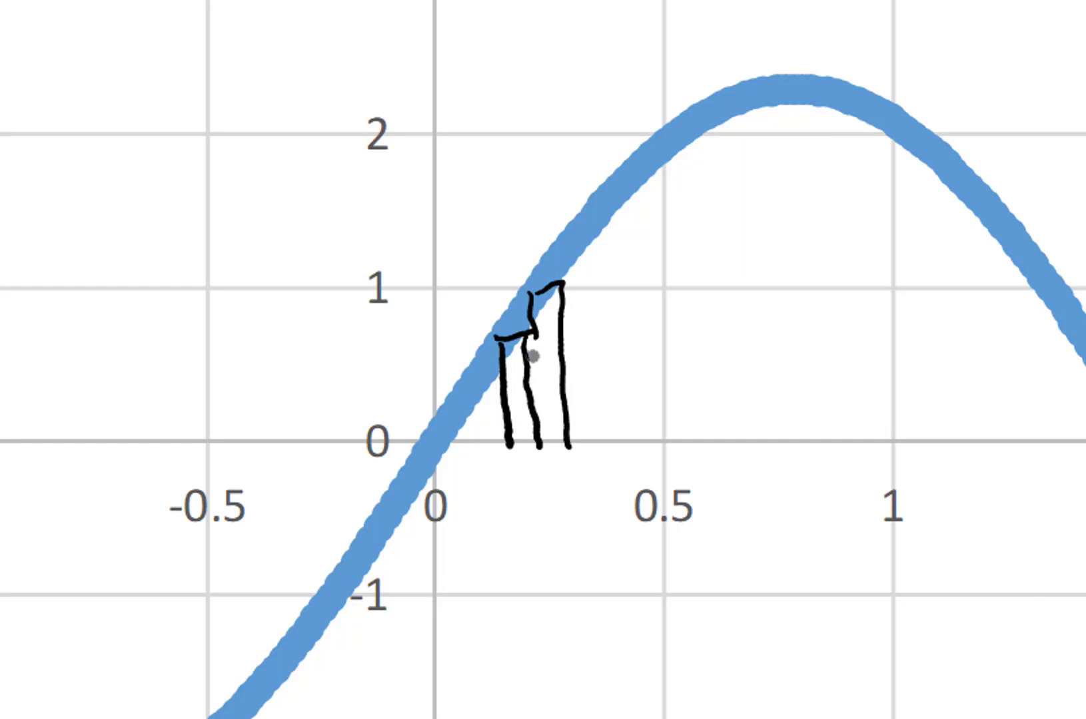
pyautogui.moveTo(563, 285)
pyautogui.mouseDown()
pyautogui.moveTo(569, 251)
pyautogui.moveTo(592, 288)
pyautogui.moveTo(599, 436)
pyautogui.mouseUp()
pyautogui.moveTo(590, 250)
pyautogui.mouseDown()
pyautogui.moveTo(613, 215)
pyautogui.moveTo(620, 441)
pyautogui.mouseUp()
pyautogui.moveTo(614, 220)
pyautogui.mouseDown()
pyautogui.moveTo(634, 198)
pyautogui.moveTo(649, 309)
pyautogui.moveTo(647, 440)
pyautogui.mouseUp()
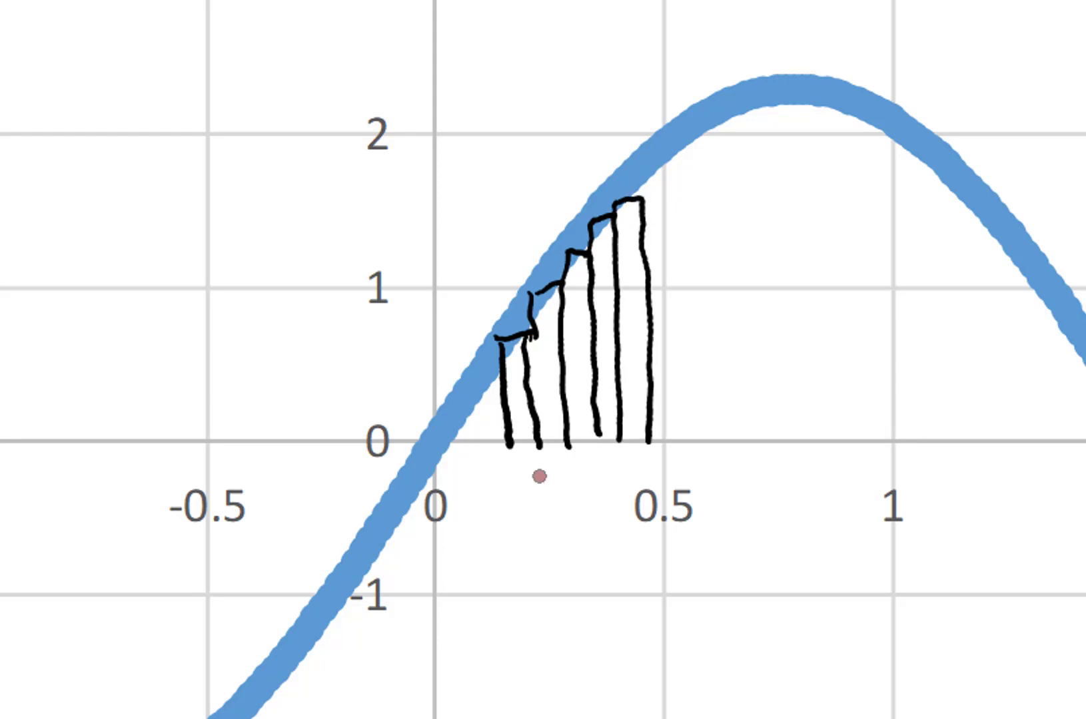
# - Mark the first rectangle's width in red with a double arrow labelled Δt, and shade the rectangle red
pyautogui.moveTo(513, 475)
pyautogui.mouseDown()
pyautogui.moveTo(512, 492)
pyautogui.moveTo(557, 509)
pyautogui.moveTo(526, 557)
pyautogui.moveTo(572, 582)
pyautogui.moveTo(577, 543)
pyautogui.mouseUp()
pyautogui.moveTo(514, 487); pyautogui.dragTo(514, 509)
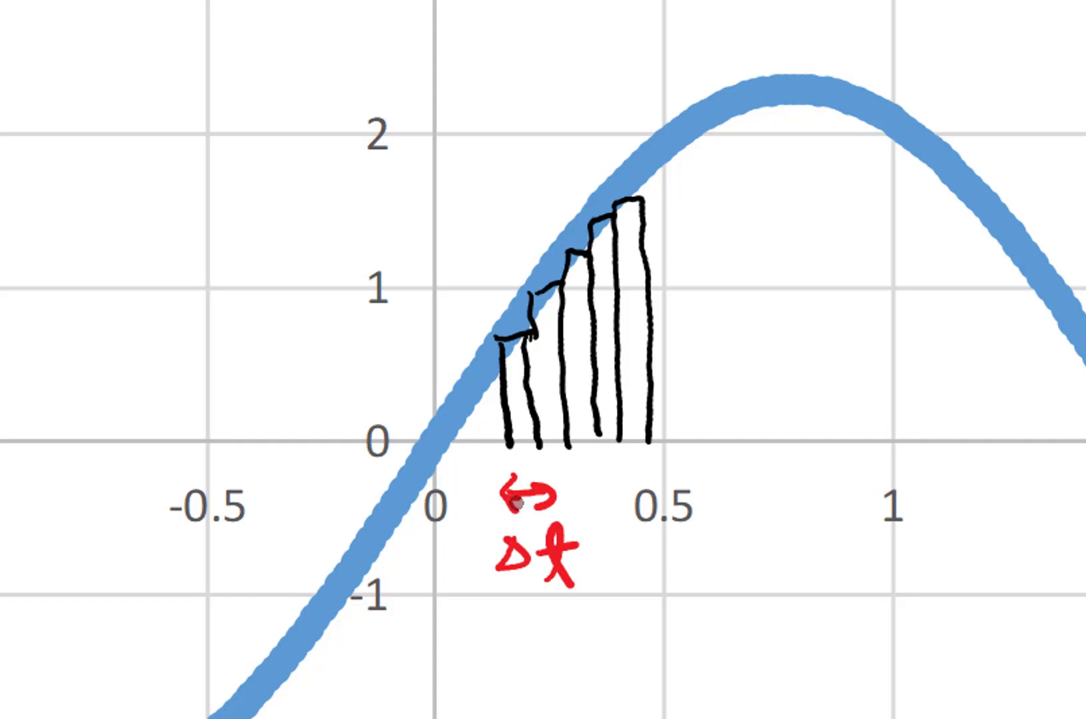
pyautogui.moveTo(503, 336)
pyautogui.mouseDown()
pyautogui.moveTo(468, 340)
pyautogui.moveTo(507, 362)
pyautogui.moveTo(523, 429)
pyautogui.moveTo(515, 361)
pyautogui.moveTo(523, 437)
pyautogui.mouseUp()
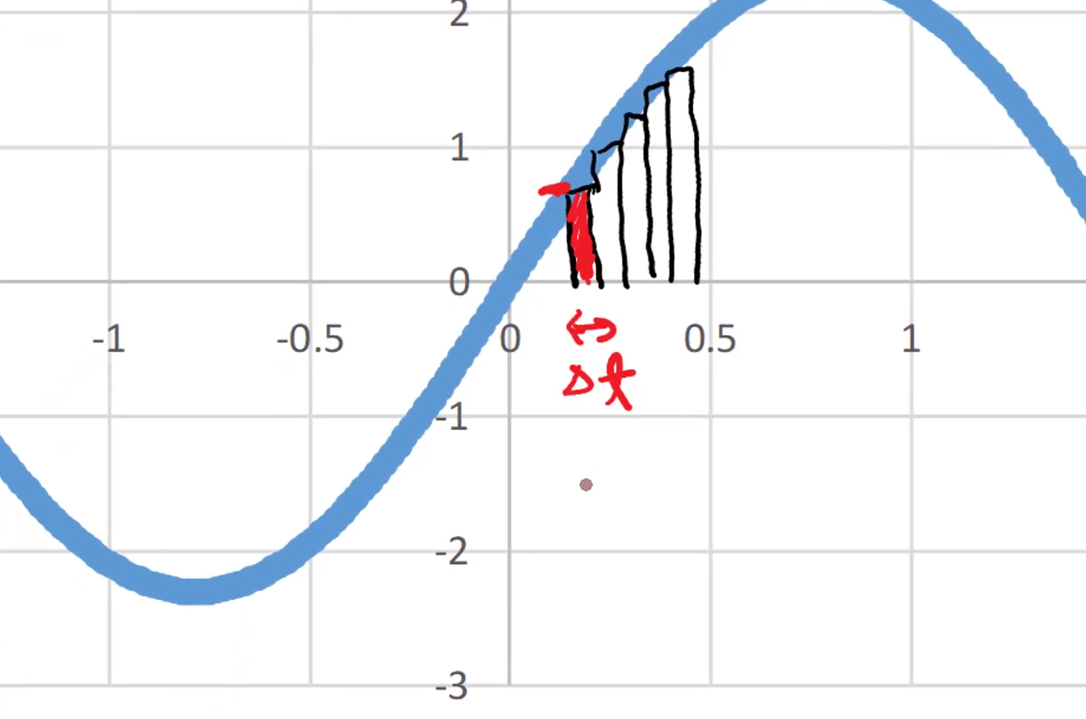
# - Write the area sum Σ ε Δt in red below the Δt label on the graph
pyautogui.moveTo(606, 487); pyautogui.dragTo(610, 533)
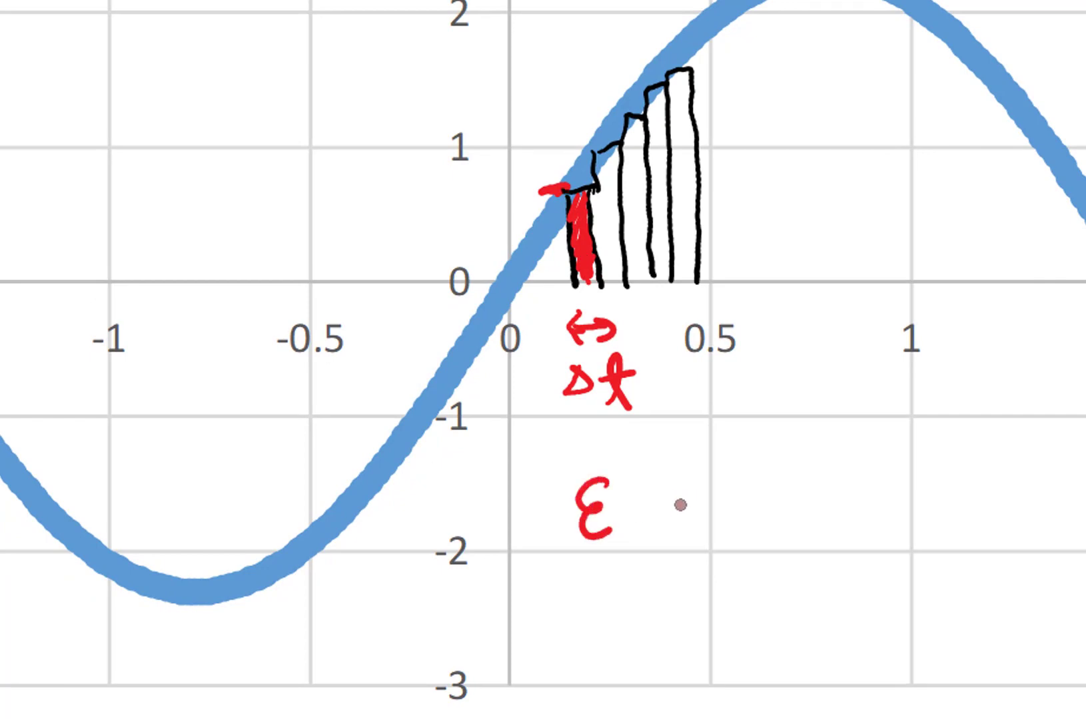
pyautogui.moveTo(681, 504)
pyautogui.mouseDown()
pyautogui.moveTo(662, 525)
pyautogui.moveTo(690, 521)
pyautogui.mouseUp()
pyautogui.moveTo(711, 461)
pyautogui.mouseDown()
pyautogui.moveTo(728, 526)
pyautogui.moveTo(724, 495)
pyautogui.mouseUp()
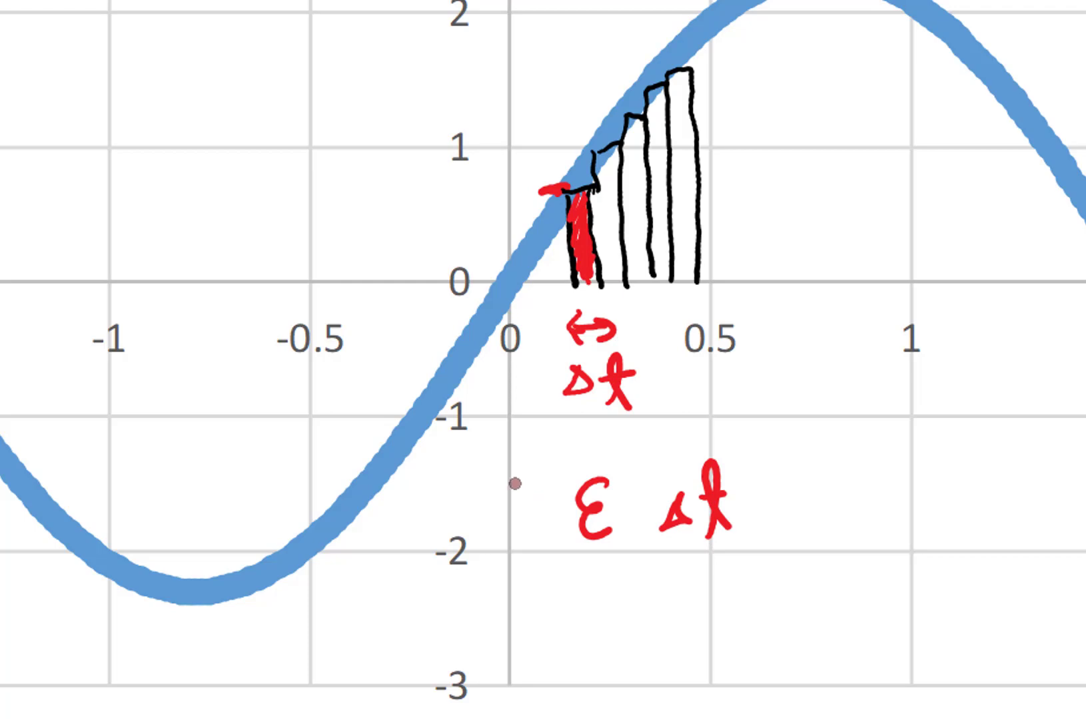
pyautogui.moveTo(532, 477)
pyautogui.mouseDown()
pyautogui.moveTo(490, 485)
pyautogui.moveTo(525, 504)
pyautogui.moveTo(533, 533)
pyautogui.mouseUp()
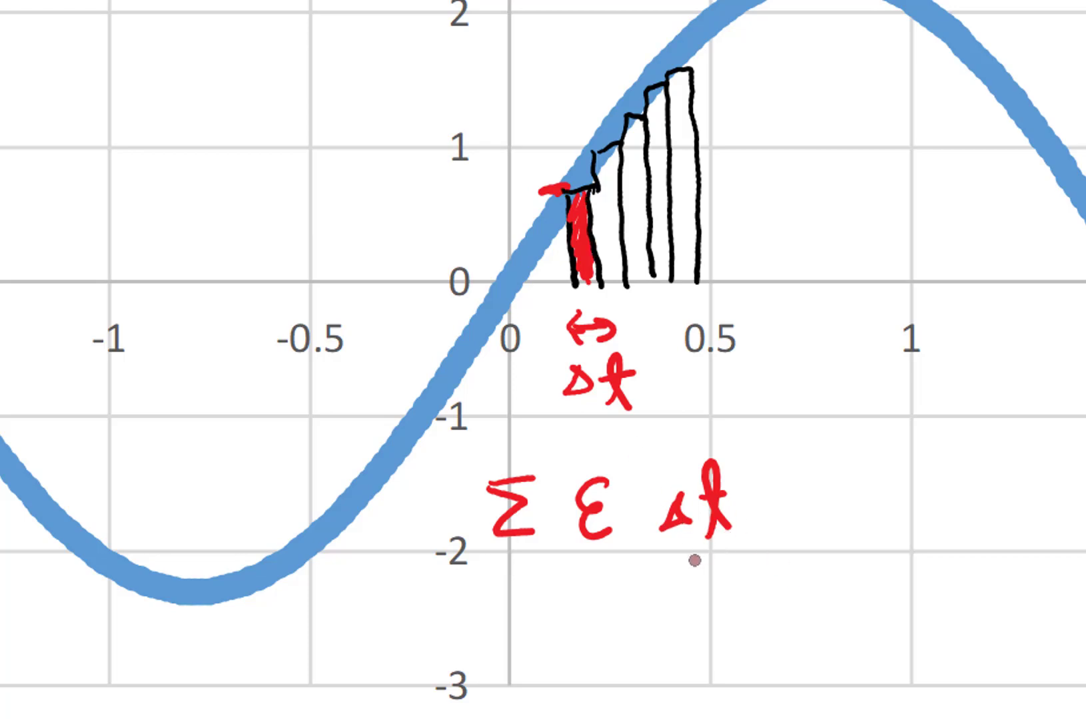
# - Add further handwritten red strokes below the Σ ε Δt expression on the graph
pyautogui.moveTo(561, 611)
pyautogui.mouseDown()
pyautogui.moveTo(606, 609)
pyautogui.moveTo(605, 659)
pyautogui.mouseUp()
pyautogui.moveTo(666, 610)
pyautogui.mouseDown()
pyautogui.moveTo(638, 630)
pyautogui.moveTo(666, 666)
pyautogui.mouseUp()
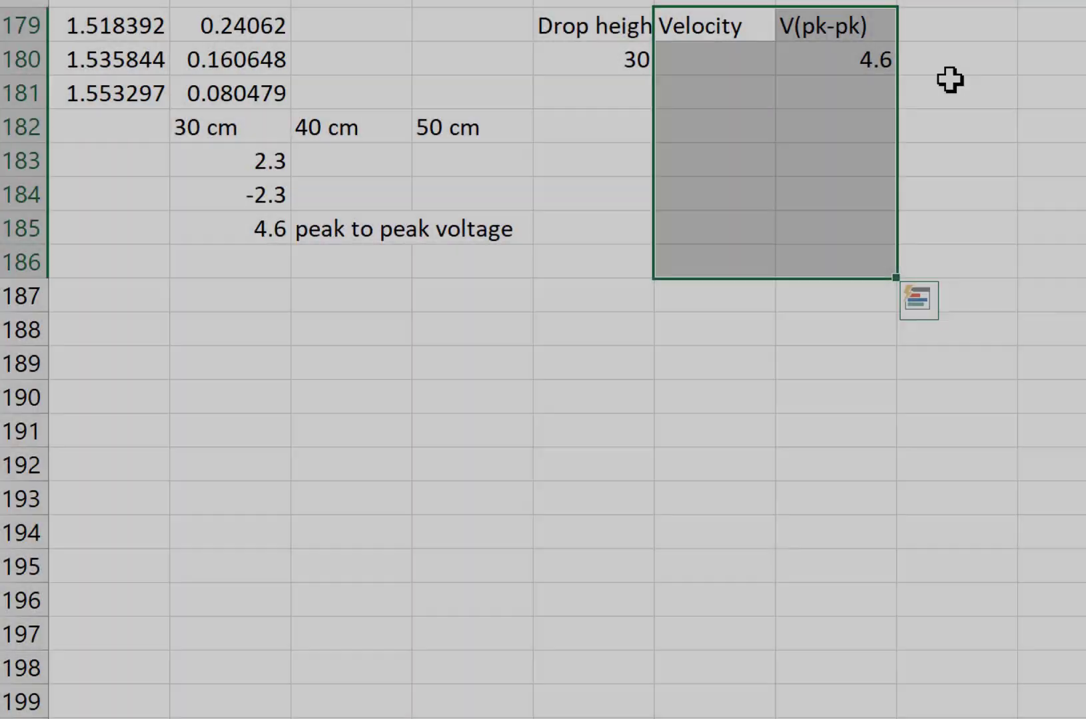
# - Switch to the Excel sheet and examine the Potential chart and the Velocity and V(pk-pk) columns of the results table
pyautogui.scroll(2, 949, 80)
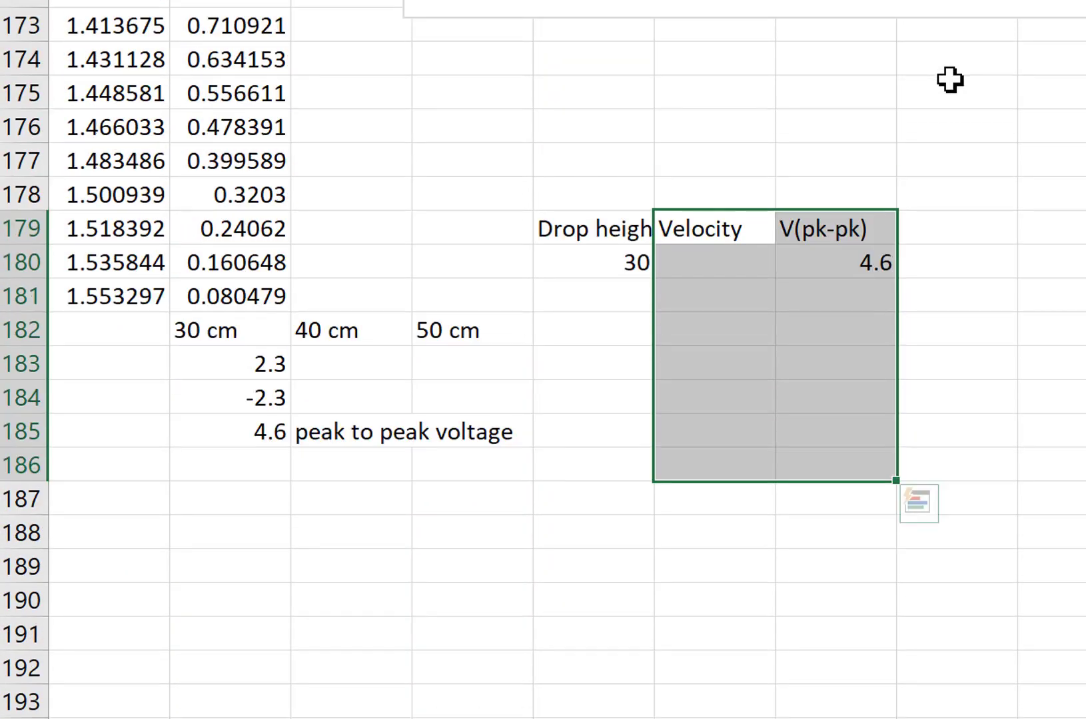
pyautogui.scroll(-3, 950, 80)
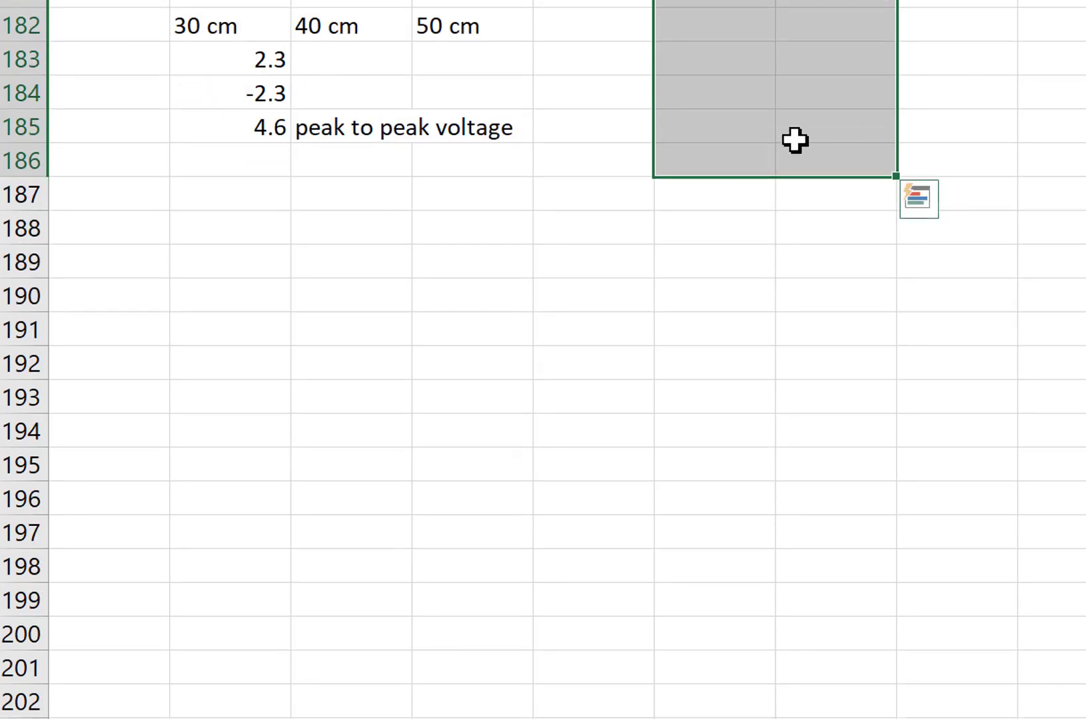
pyautogui.scroll(7, 807, 250)
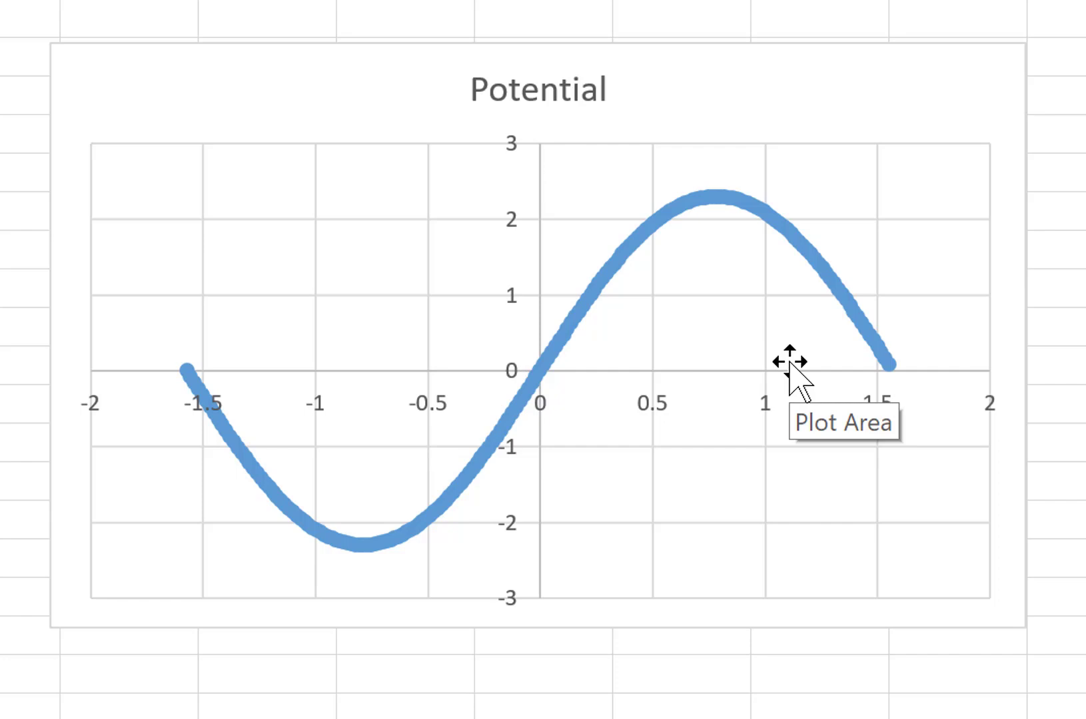
pyautogui.scroll(-2, 789, 363)
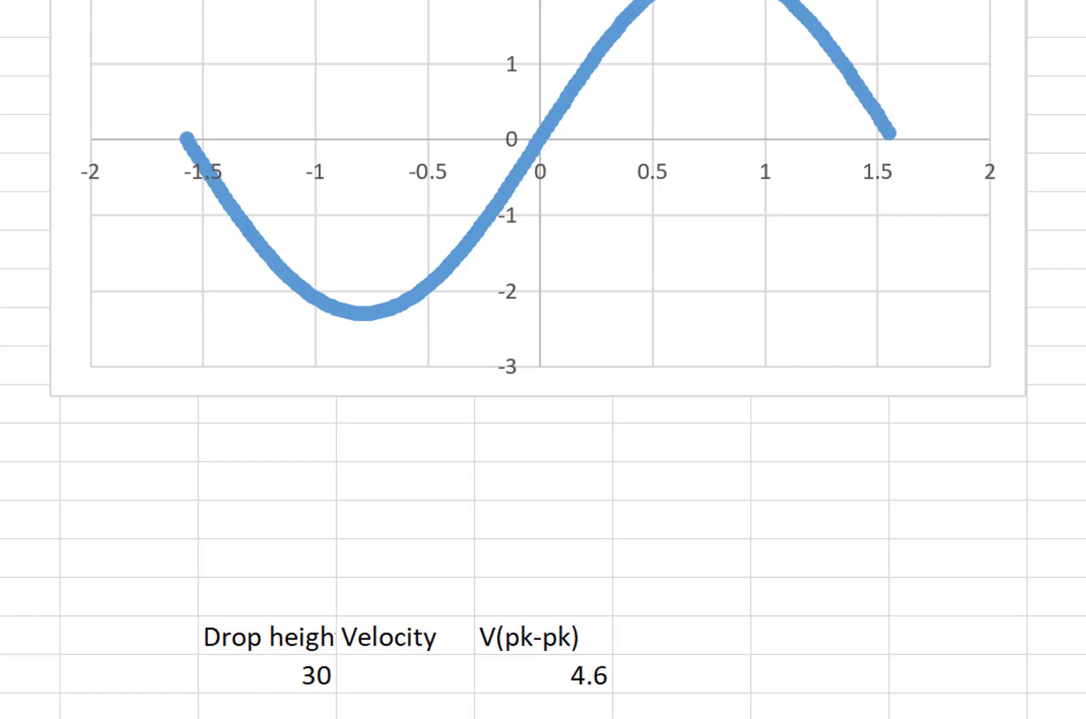
pyautogui.moveTo(400, 637); pyautogui.dragTo(566, 718)
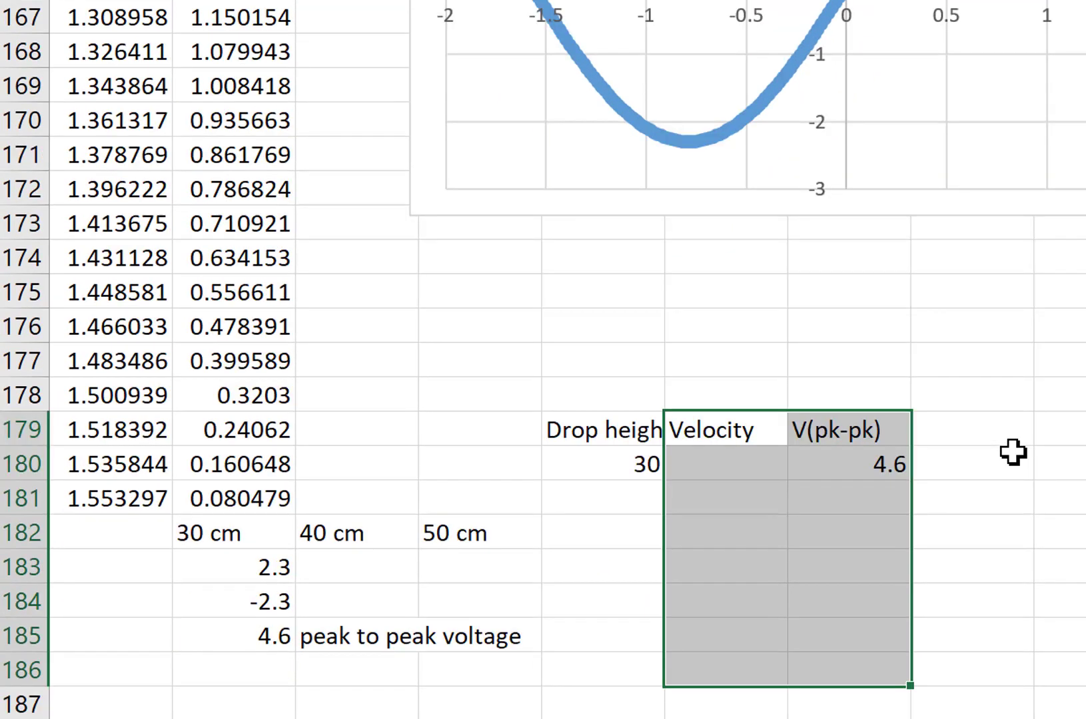
pyautogui.scroll(-3, 1012, 453)
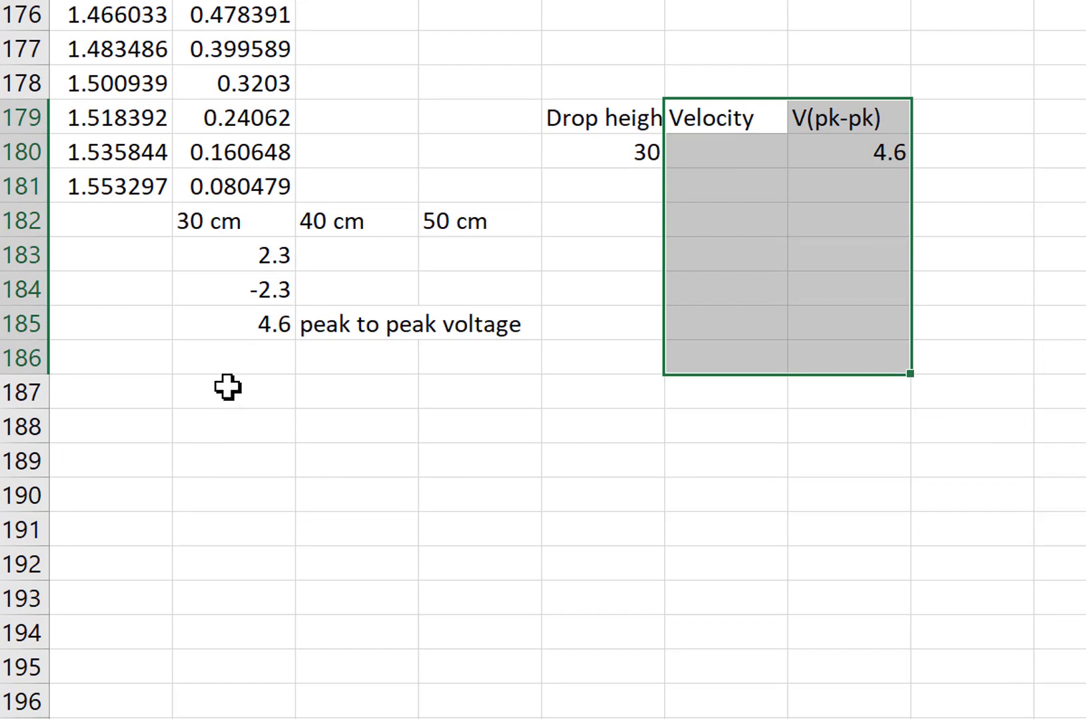
# - In cell C187, start a formula that sums the positive voltages: =sumif(c2:C181,">0")
pyautogui.click(227, 387)
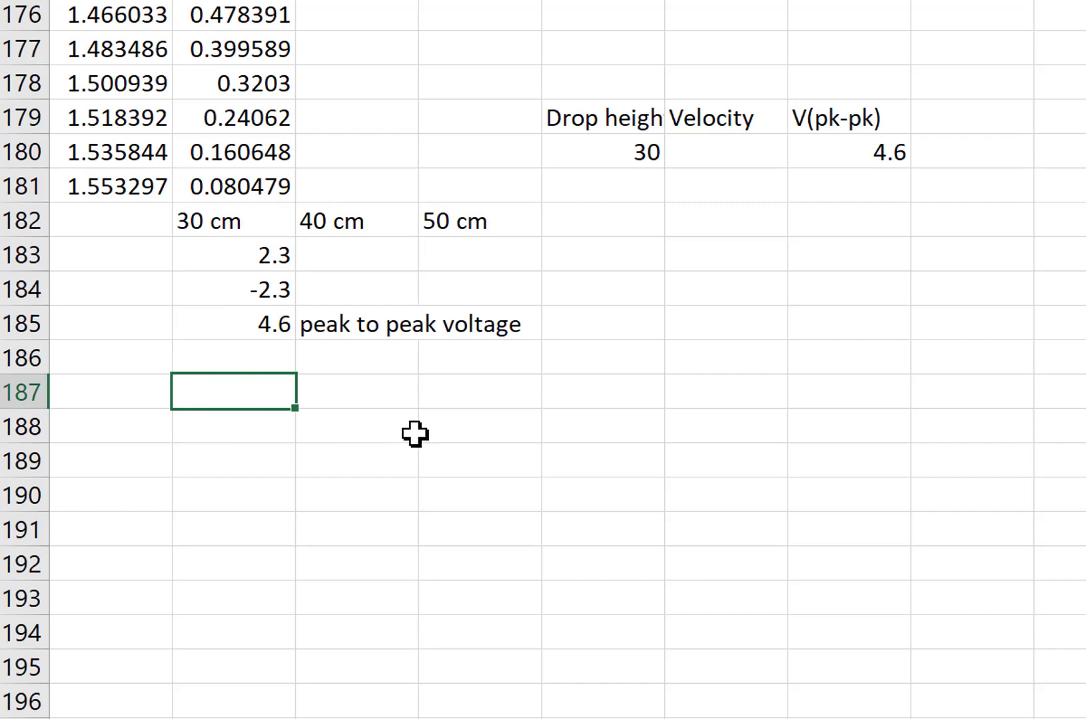
pyautogui.write('=sumif')
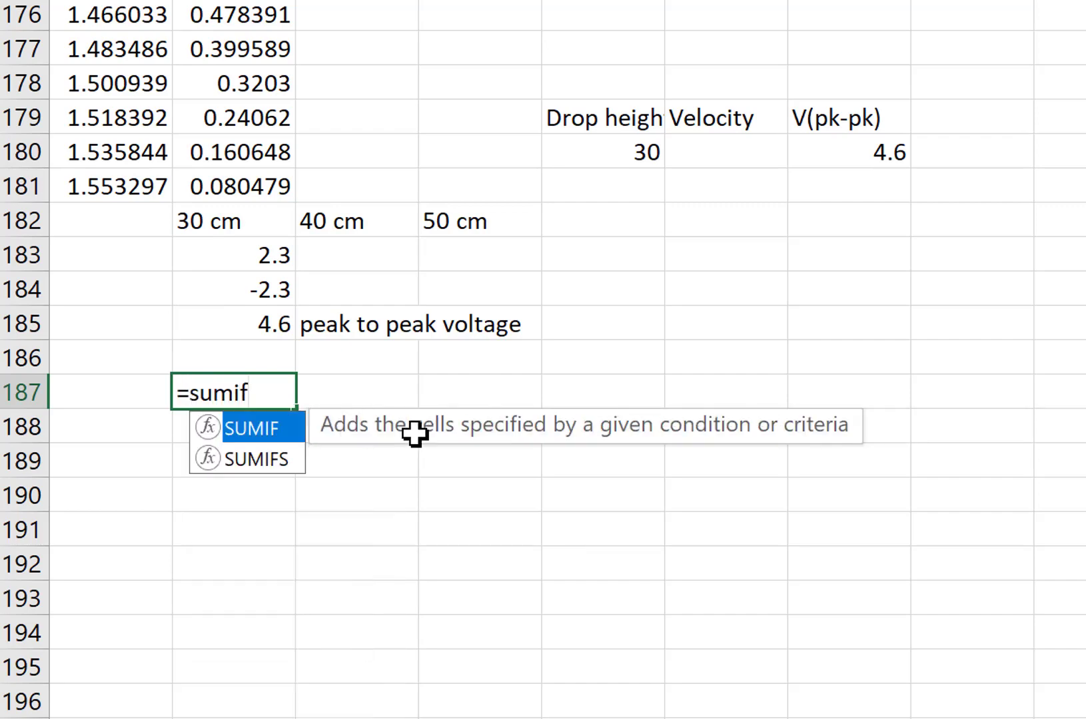
pyautogui.write('(')
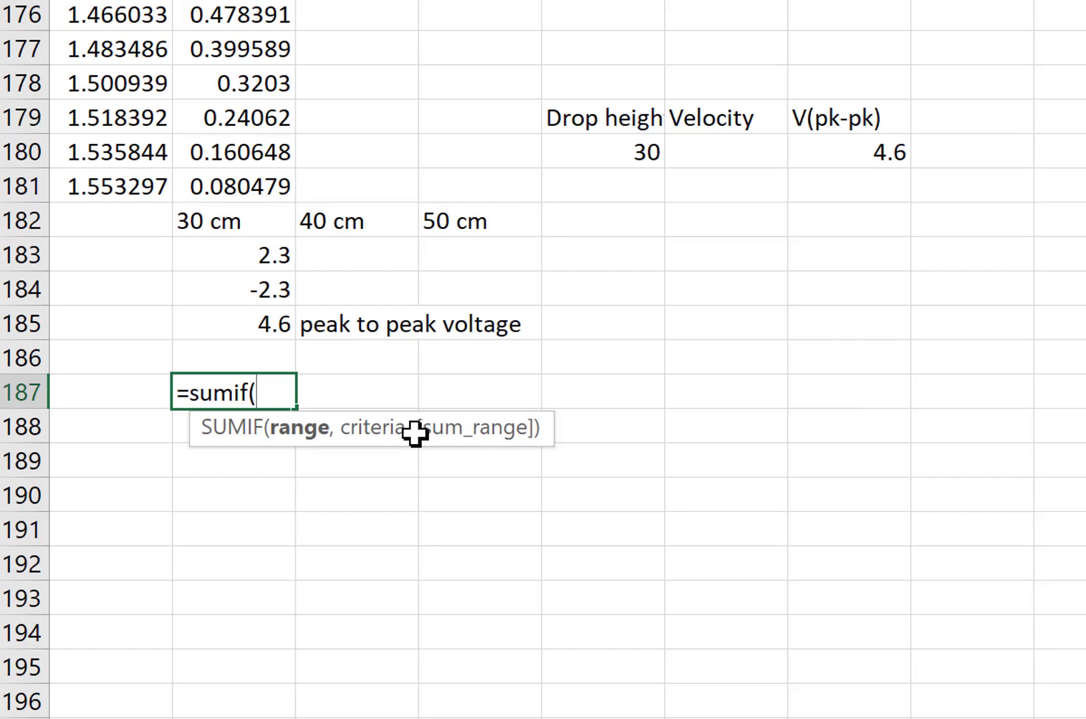
pyautogui.write('c2')
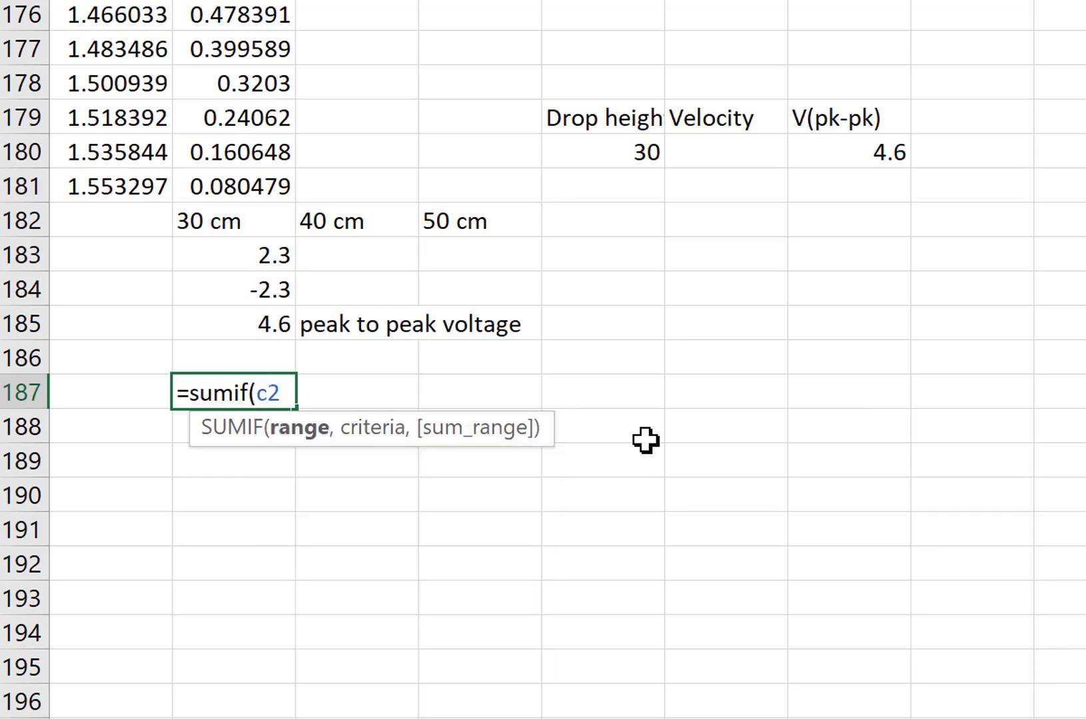
pyautogui.write(':C181')
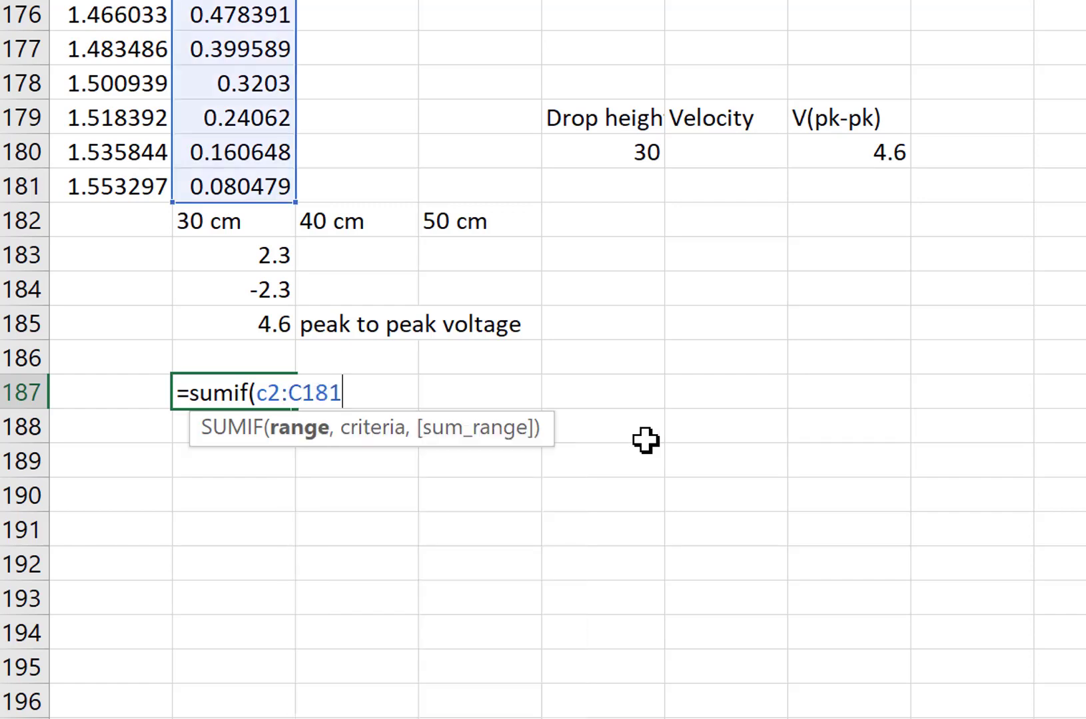
pyautogui.write(',')
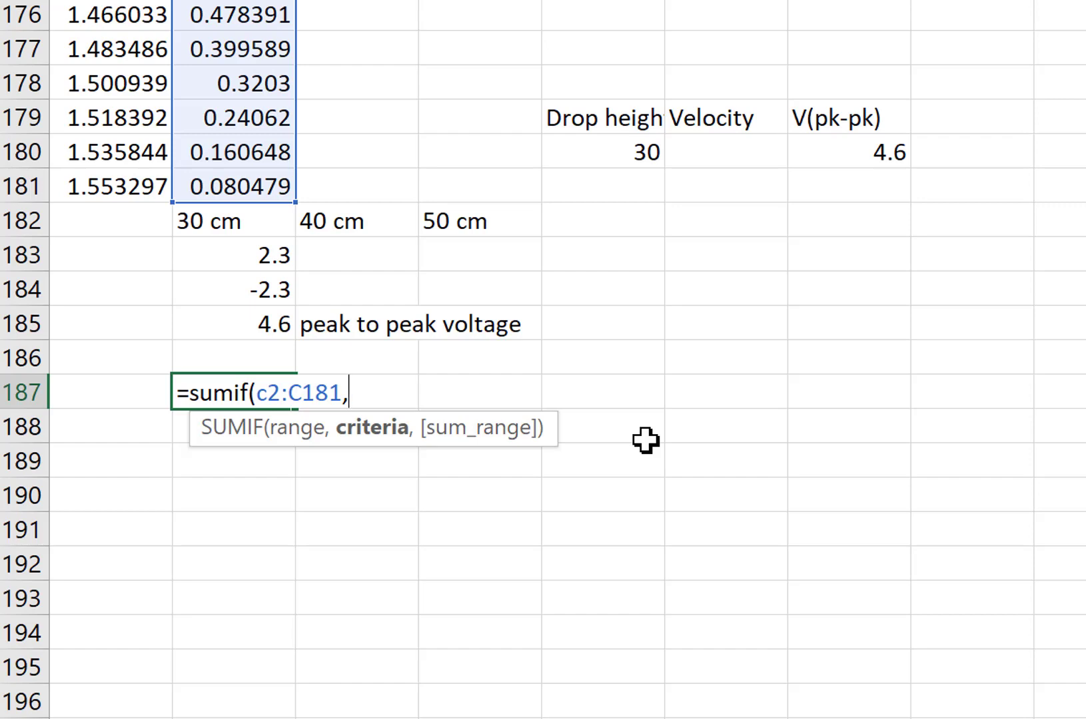
pyautogui.write('">0")')
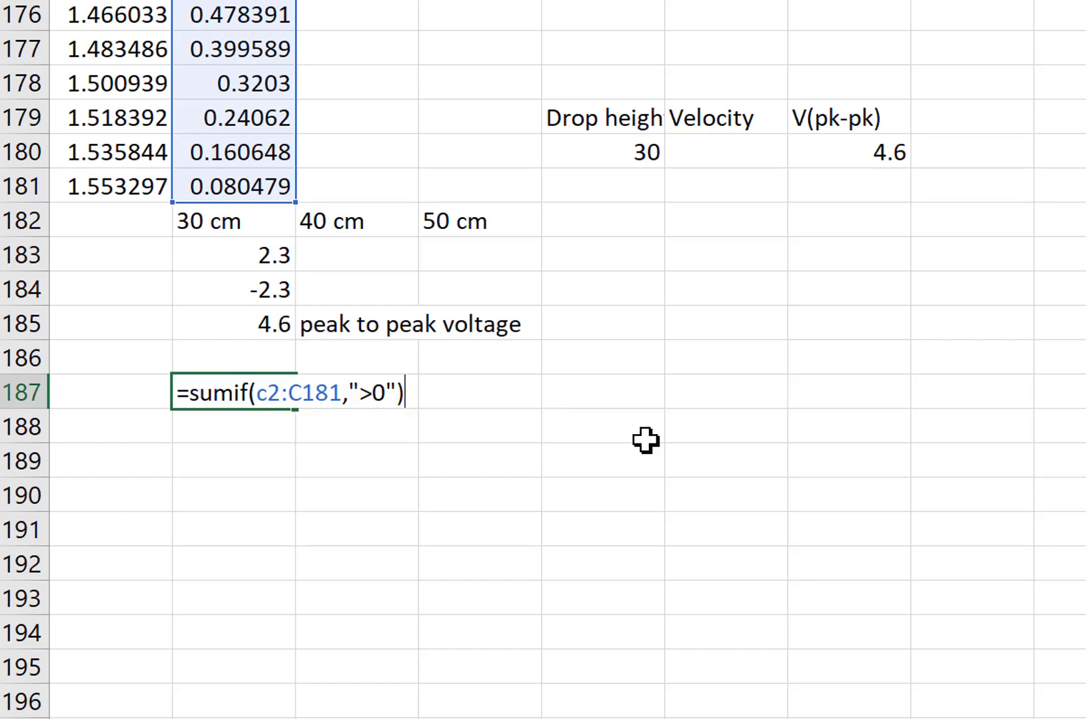
# - Complete the C187 formula by subtracting the sum of the negative voltages, -sumif(c2:c181,"<0")
pyautogui.write('-sumif(c2:')
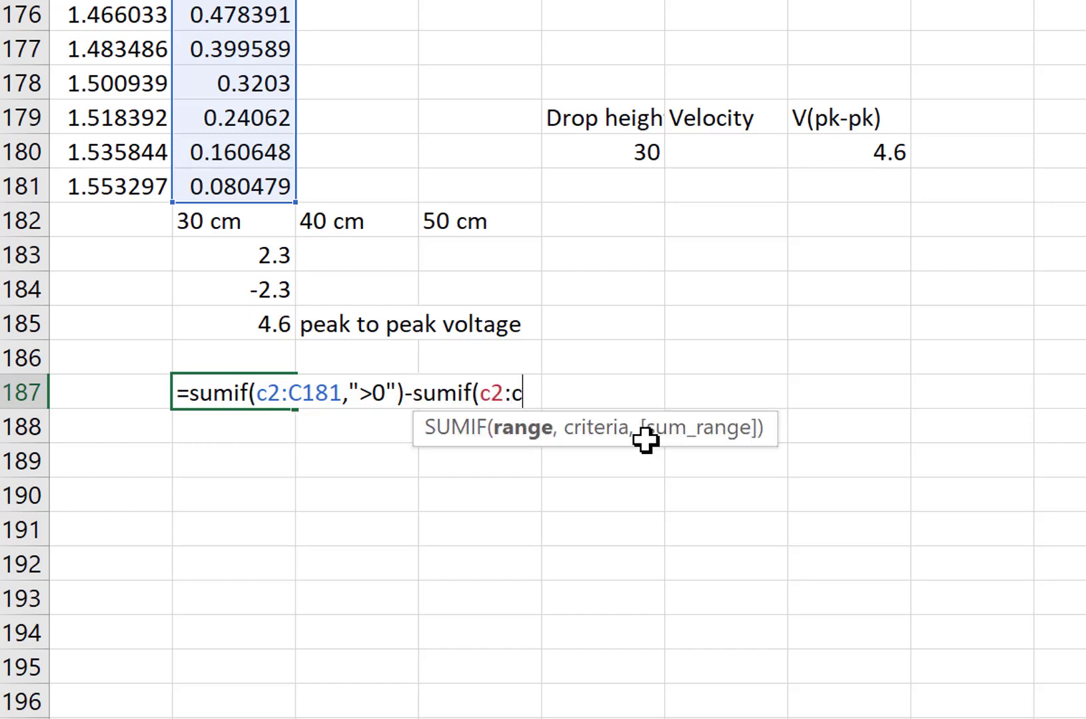
pyautogui.write('c181,"')
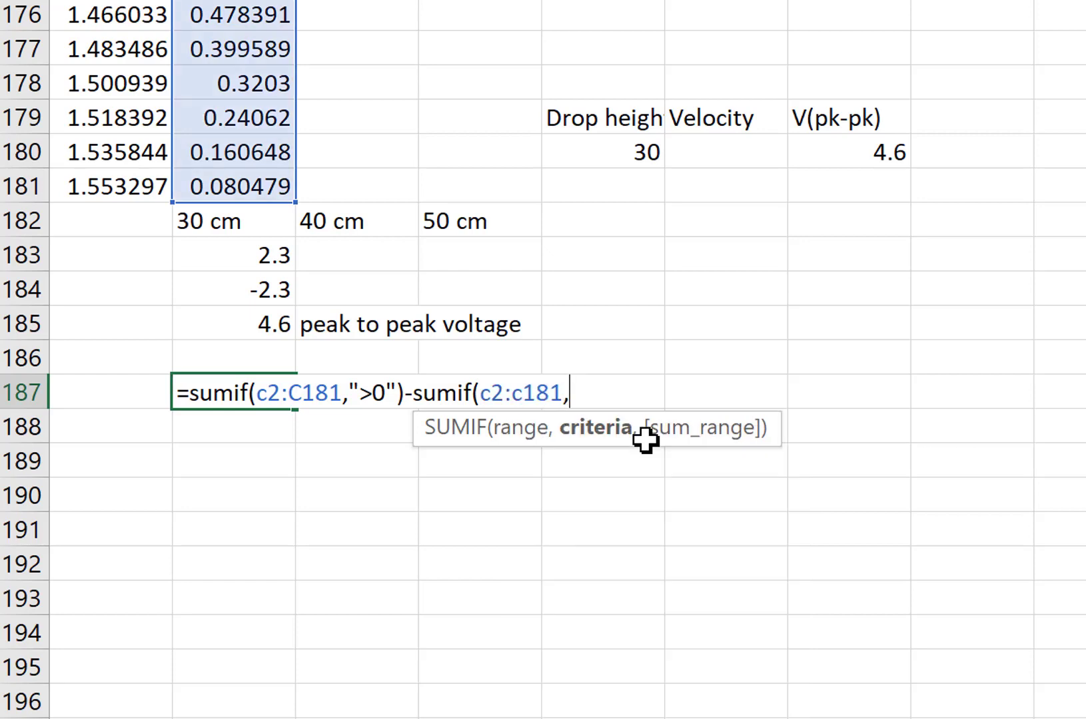
pyautogui.write('<0")')
pyautogui.press('Return')
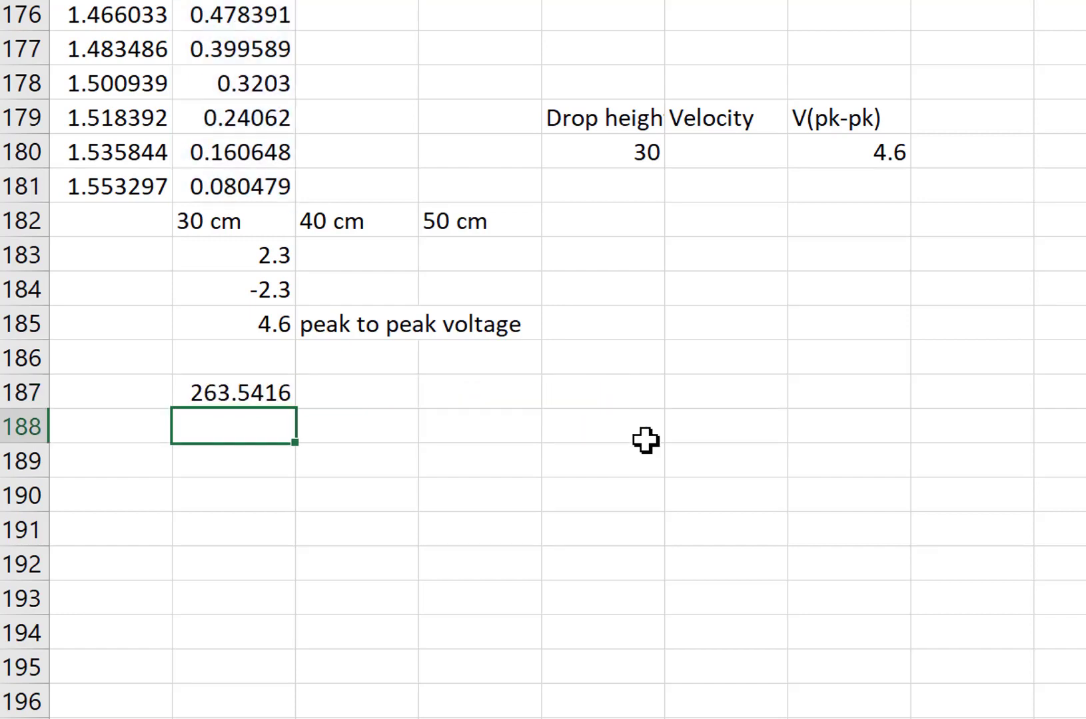
pyautogui.press('Up')
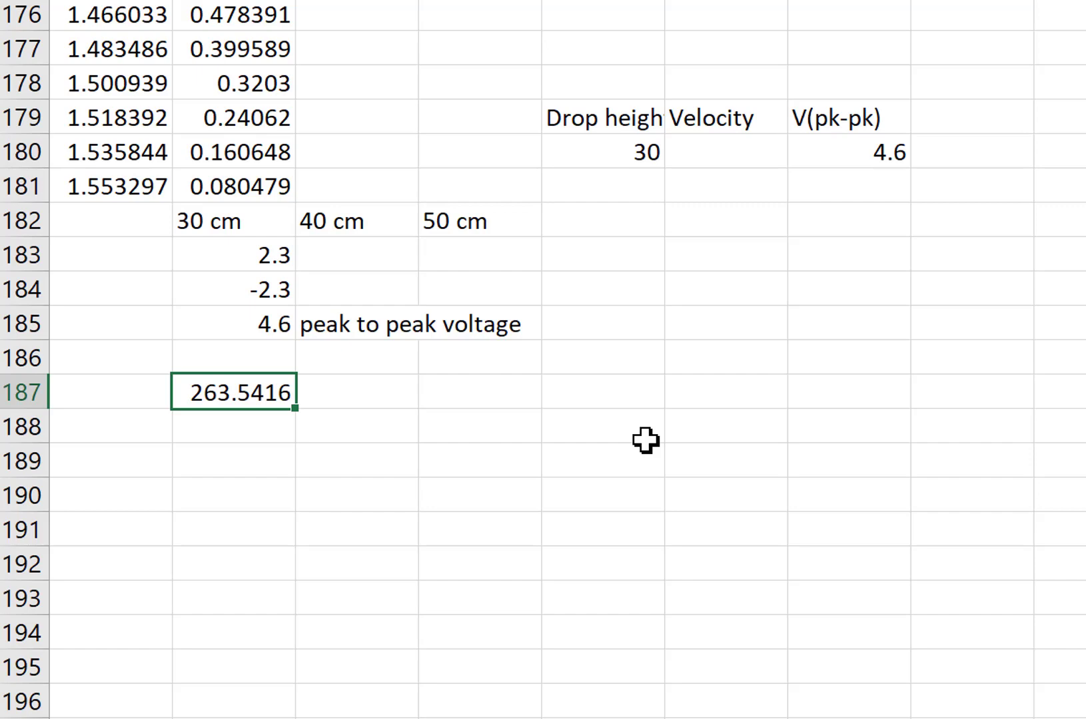
pyautogui.press('Down')
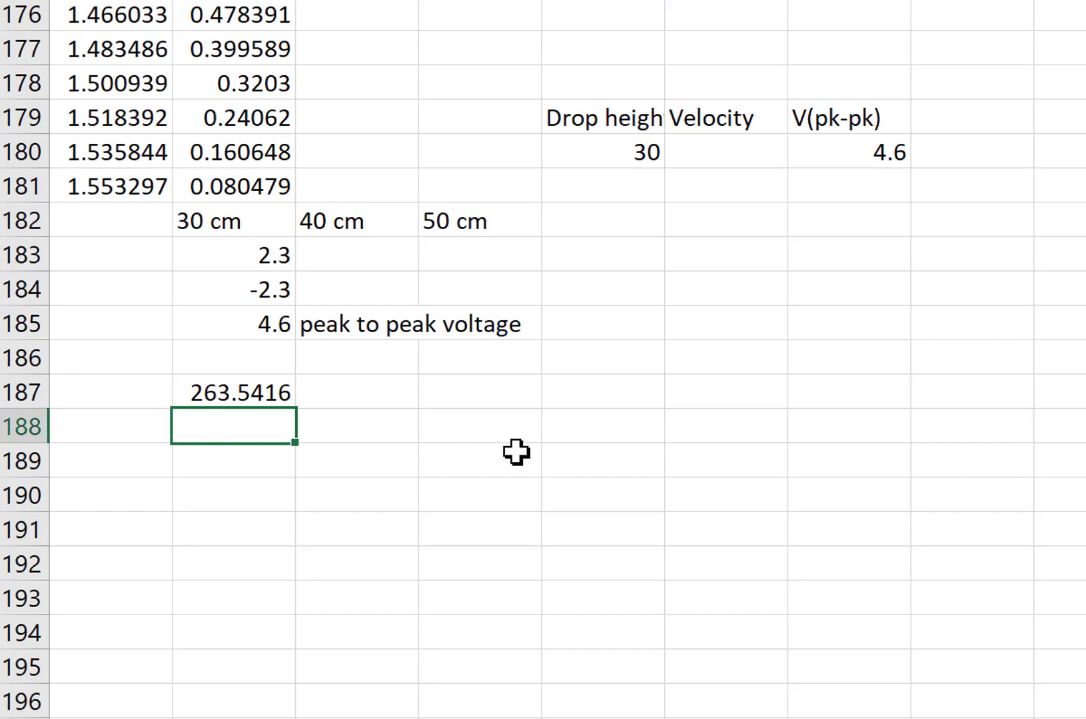
# - Add an Area column beside V(pk-pk) in the results table and enter 263.5 for the 30 cm drop
pyautogui.click(963, 119)
pyautogui.write('Are')
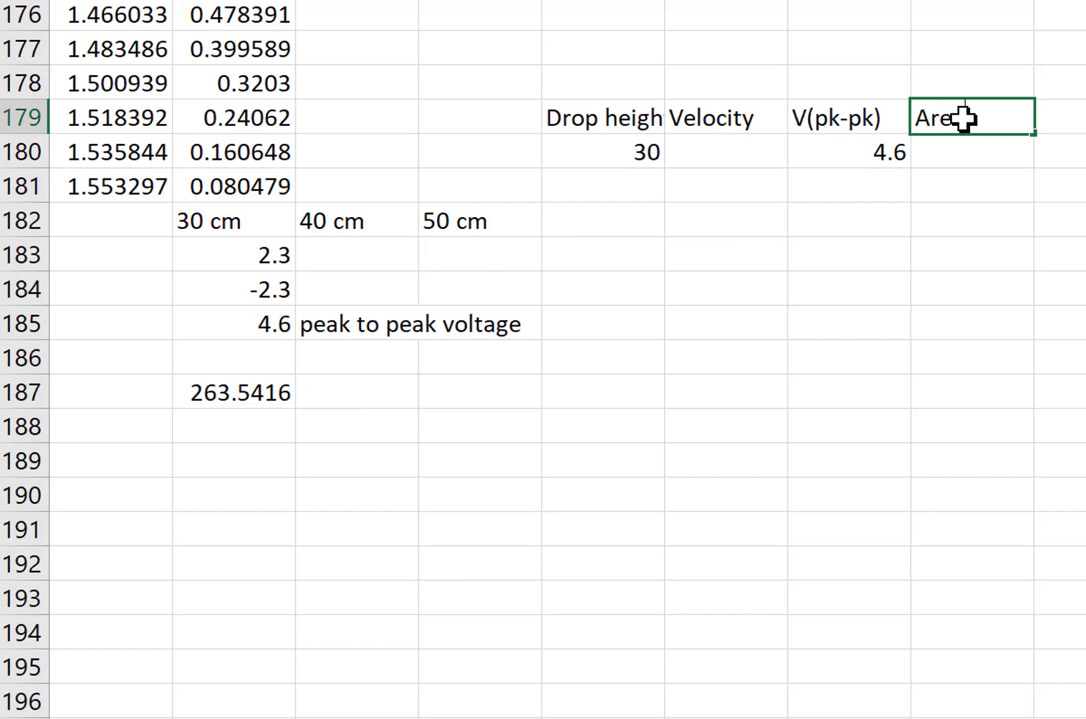
pyautogui.press('Return')
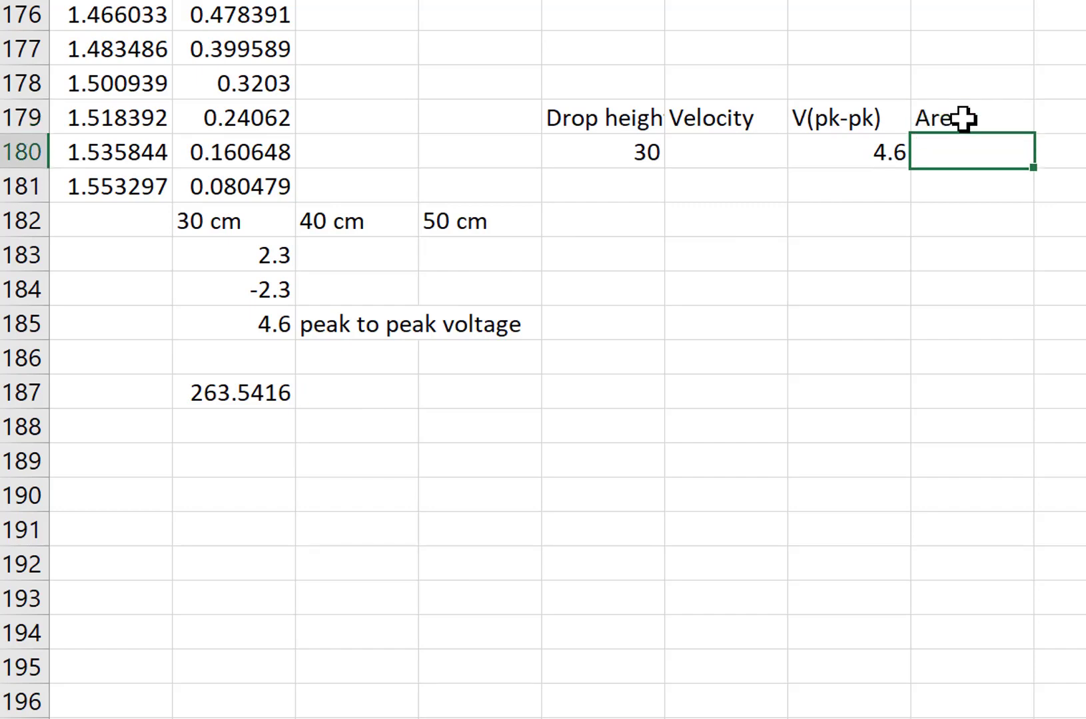
pyautogui.write('263.5')
pyautogui.moveTo(964, 152); pyautogui.dragTo(977, 242)
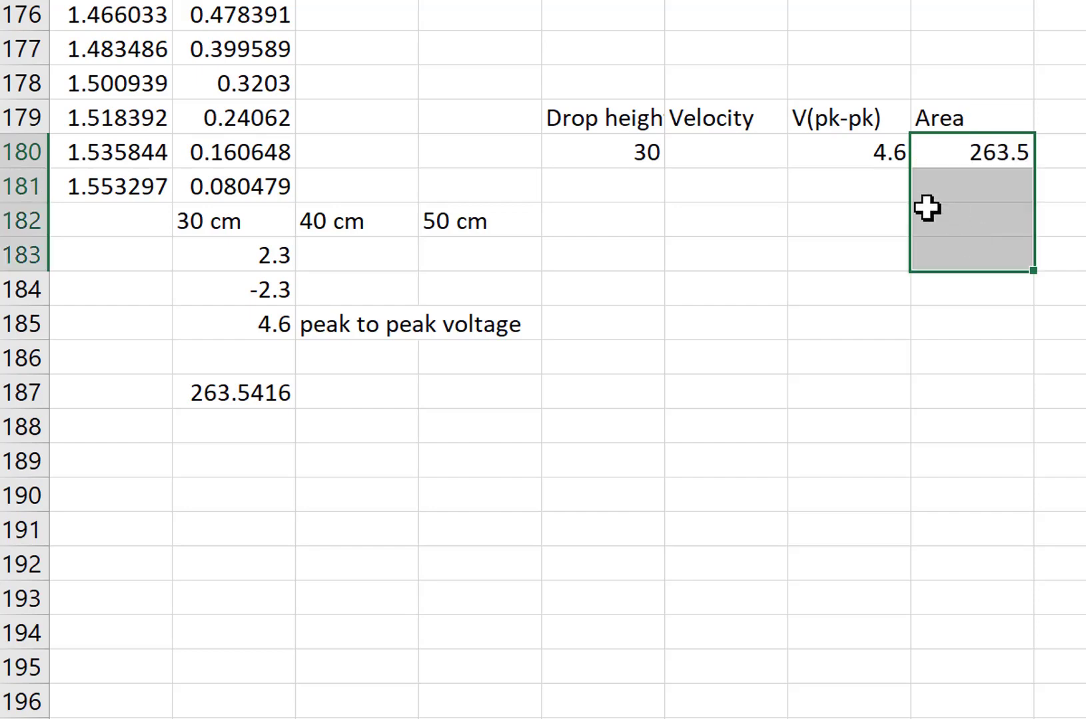
pyautogui.click(758, 150)
pyautogui.moveTo(758, 218); pyautogui.dragTo(756, 242)
pyautogui.moveTo(978, 144); pyautogui.dragTo(989, 226)
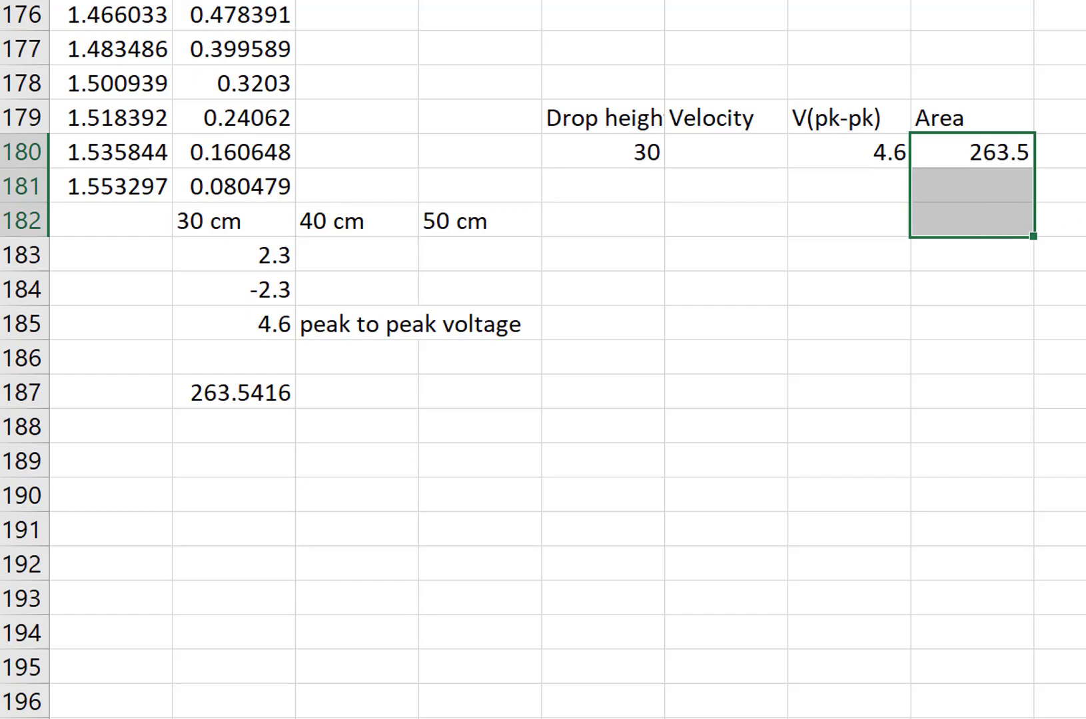
pyautogui.click(1059, 220)
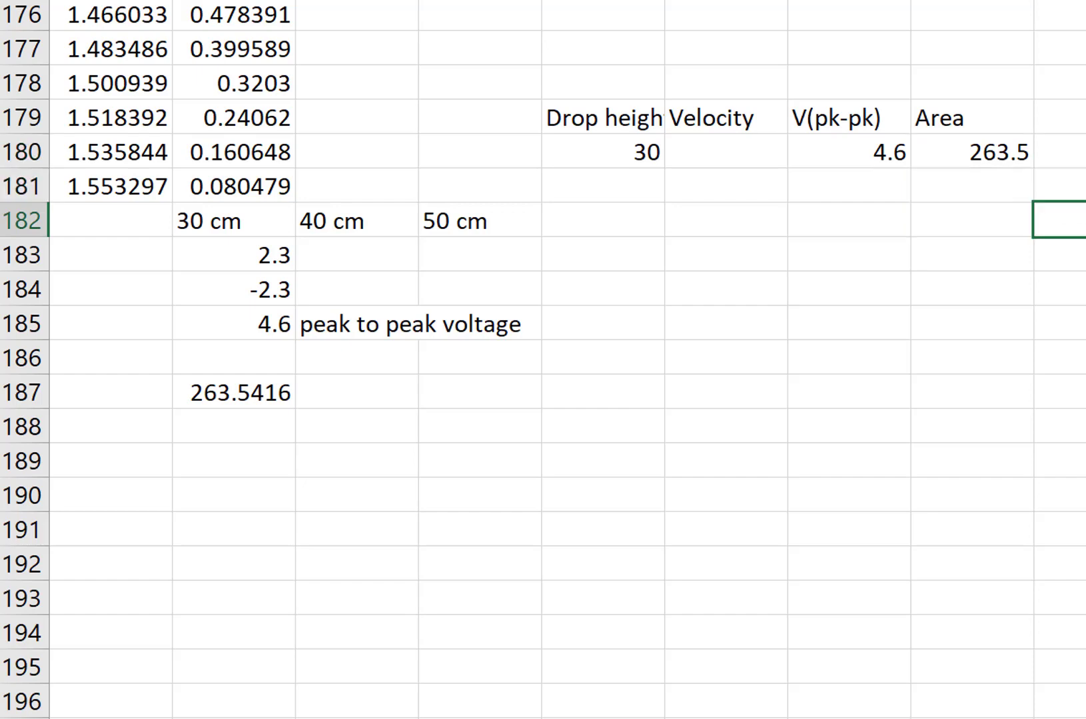
pyautogui.scroll(3, 543, 360)
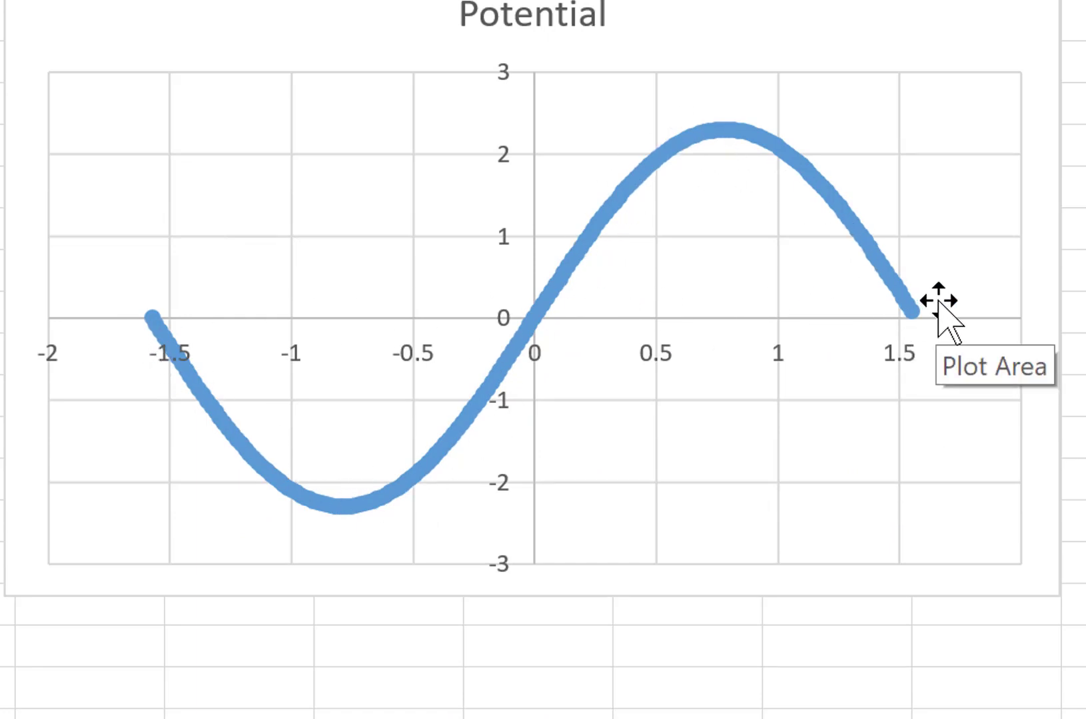
pyautogui.scroll(-4, 939, 306)
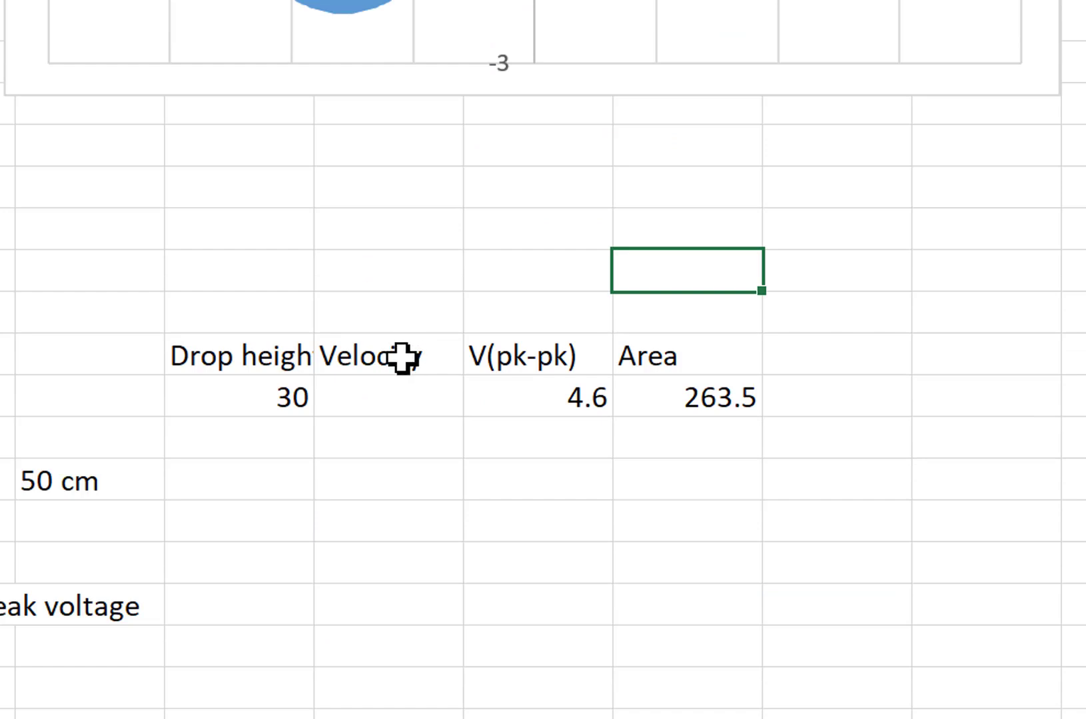
# - Select the Velocity and Area columns of the results table together, from the headers through the 30 cm row
pyautogui.moveTo(399, 359); pyautogui.dragTo(520, 397)
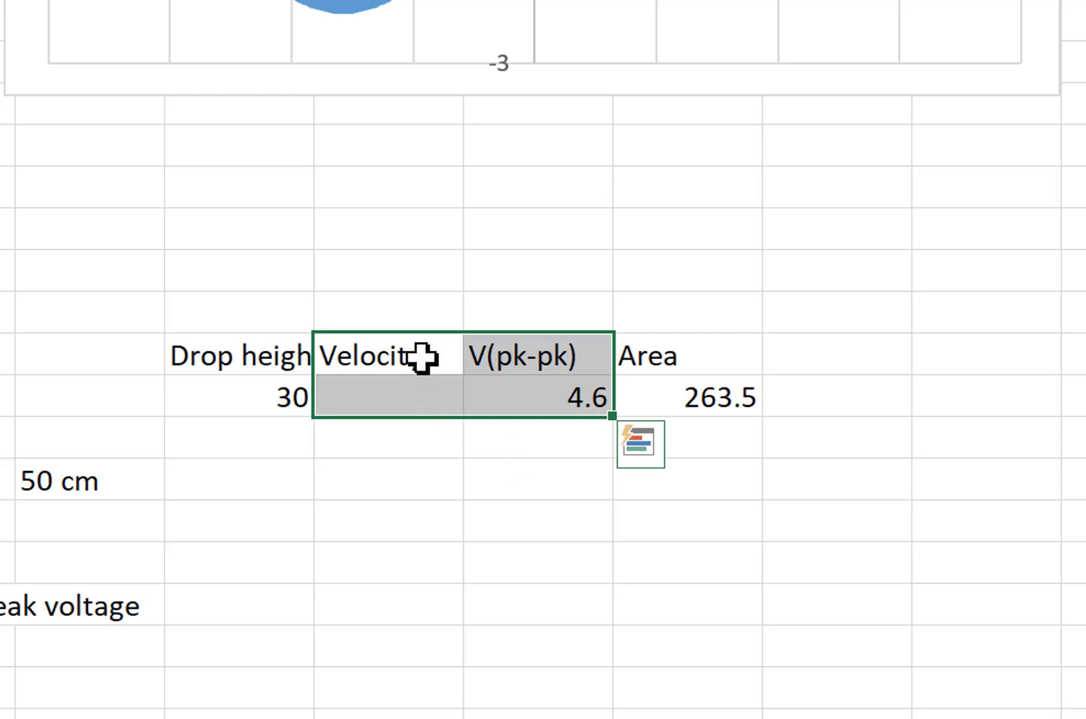
pyautogui.moveTo(421, 361); pyautogui.dragTo(417, 402)
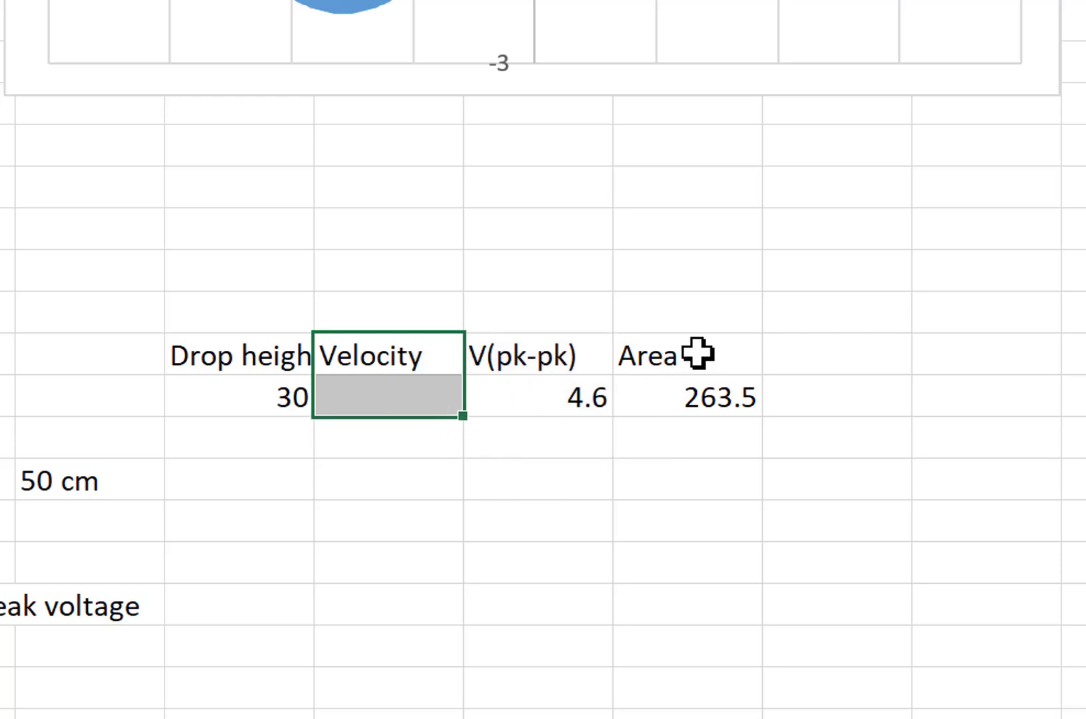
pyautogui.keyDown('ctrl'); pyautogui.moveTo(697, 353); pyautogui.dragTo(707, 407); pyautogui.keyUp('ctrl')
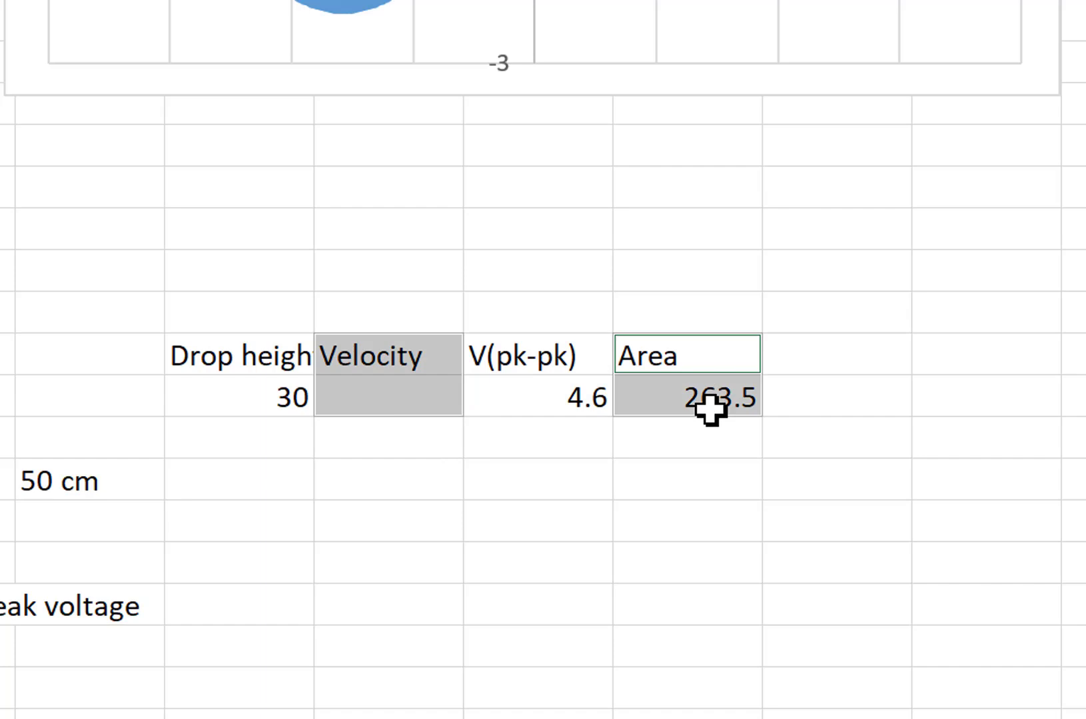